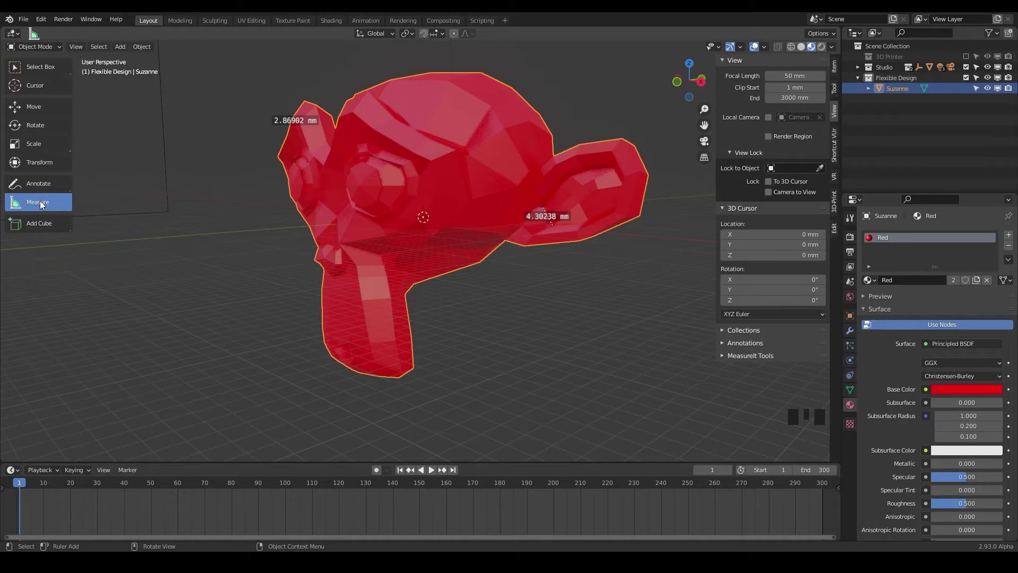
{"action": "left_click", "coordinate": [40, 222]}
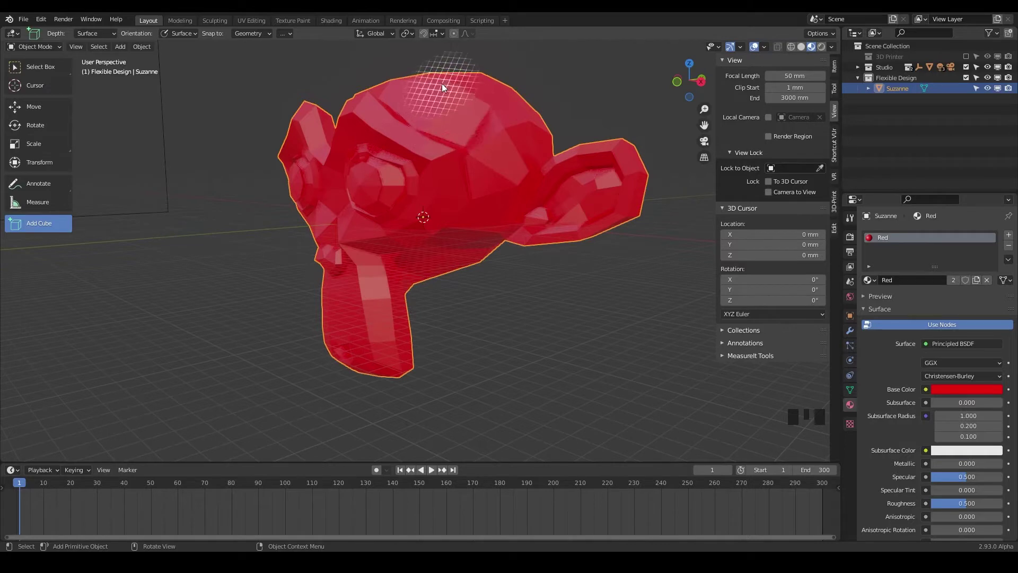
Step: Draw a tall, elongated box standing up from the top of Suzanne's head
{"action": "left_click_drag", "start_coordinate": [420, 93], "coordinate": [420, 145]}
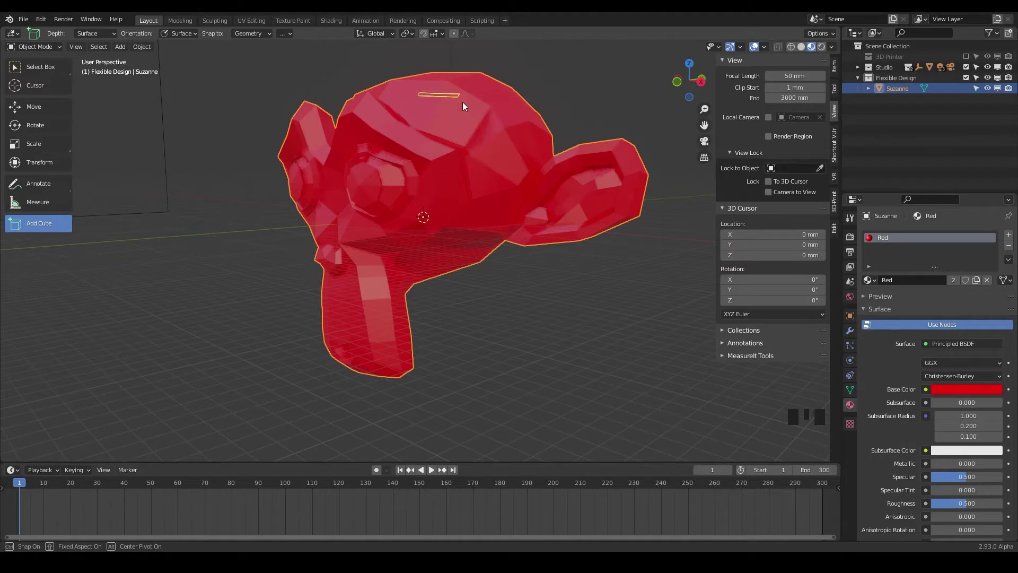
{"action": "mouse_move", "coordinate": [462, 103]}
{"action": "left_mouse_down"}
{"action": "mouse_move", "coordinate": [447, 170]}
{"action": "mouse_move", "coordinate": [462, 115]}
{"action": "mouse_move", "coordinate": [481, 179]}
{"action": "mouse_move", "coordinate": [468, 164]}
{"action": "mouse_move", "coordinate": [502, 155]}
{"action": "mouse_move", "coordinate": [499, 129]}
{"action": "mouse_move", "coordinate": [510, 135]}
{"action": "mouse_move", "coordinate": [440, 102]}
{"action": "mouse_move", "coordinate": [482, 126]}
{"action": "mouse_move", "coordinate": [529, 133]}
{"action": "mouse_move", "coordinate": [481, 144]}
{"action": "mouse_move", "coordinate": [511, 125]}
{"action": "mouse_move", "coordinate": [488, 131]}
{"action": "mouse_move", "coordinate": [484, 115]}
{"action": "mouse_move", "coordinate": [488, 129]}
{"action": "mouse_move", "coordinate": [452, 113]}
{"action": "left_mouse_up"}
{"action": "left_click_drag", "start_coordinate": [437, 108], "coordinate": [436, 108]}
{"action": "left_click", "coordinate": [363, 77]}
{"action": "middle_click_drag", "start_coordinate": [447, 102], "coordinate": [389, 145]}
{"action": "scroll", "coordinate": [389, 145], "scroll_direction": "up", "scroll_amount": 2}
{"action": "middle_click_drag", "start_coordinate": [474, 74], "coordinate": [470, 176], "text": "shift"}
{"action": "scroll", "coordinate": [438, 171], "scroll_direction": "up", "scroll_amount": 3}
Step: Draw two more boxes sticking out of the top of Suzanne's head
{"action": "left_click_drag", "start_coordinate": [491, 121], "coordinate": [569, 124]}
{"action": "left_click_drag", "start_coordinate": [567, 69], "coordinate": [561, 50]}
{"action": "middle_click_drag", "start_coordinate": [561, 50], "coordinate": [503, 153]}
{"action": "middle_click_drag", "start_coordinate": [372, 202], "coordinate": [370, 257], "text": "shift"}
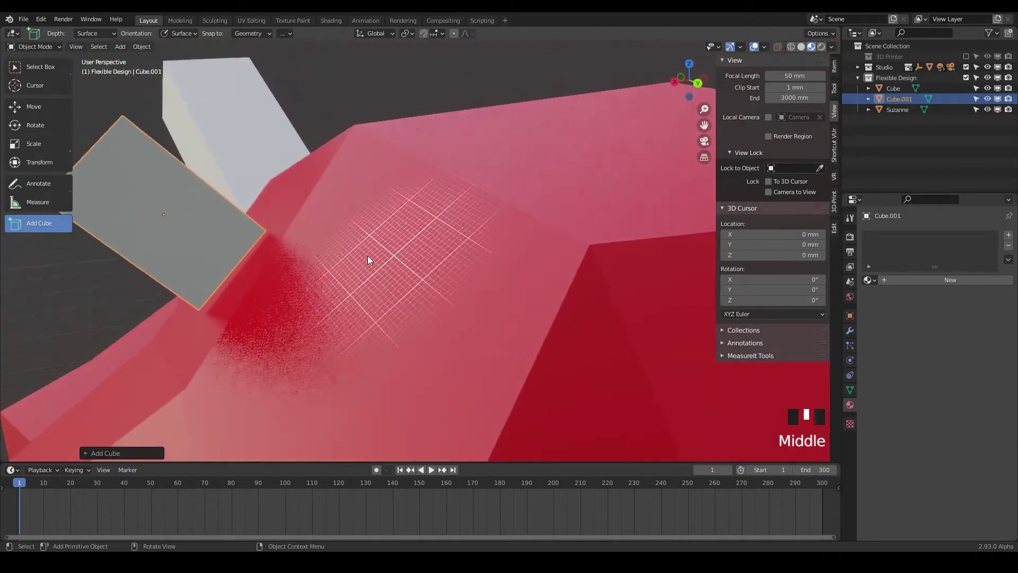
{"action": "middle_click_drag", "start_coordinate": [297, 257], "coordinate": [447, 298], "text": "shift"}
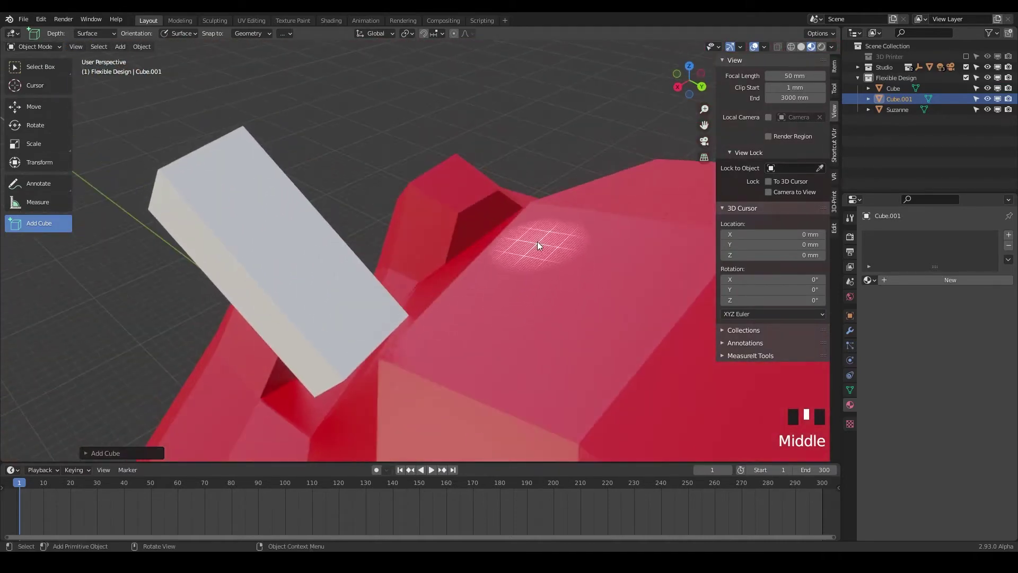
{"action": "mouse_move", "coordinate": [538, 231]}
{"action": "left_mouse_down"}
{"action": "mouse_move", "coordinate": [501, 272]}
{"action": "mouse_move", "coordinate": [461, 361]}
{"action": "mouse_move", "coordinate": [580, 403]}
{"action": "left_mouse_up"}
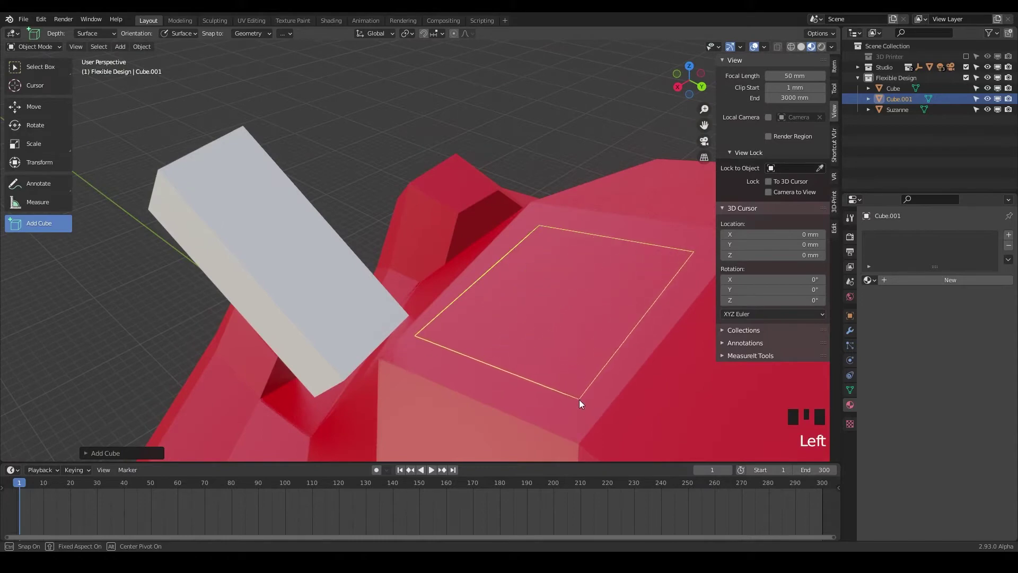
{"action": "left_click", "coordinate": [570, 156]}
{"action": "middle_click_drag", "start_coordinate": [570, 160], "coordinate": [389, 261]}
{"action": "scroll", "coordinate": [389, 262], "scroll_direction": "down", "scroll_amount": 3}
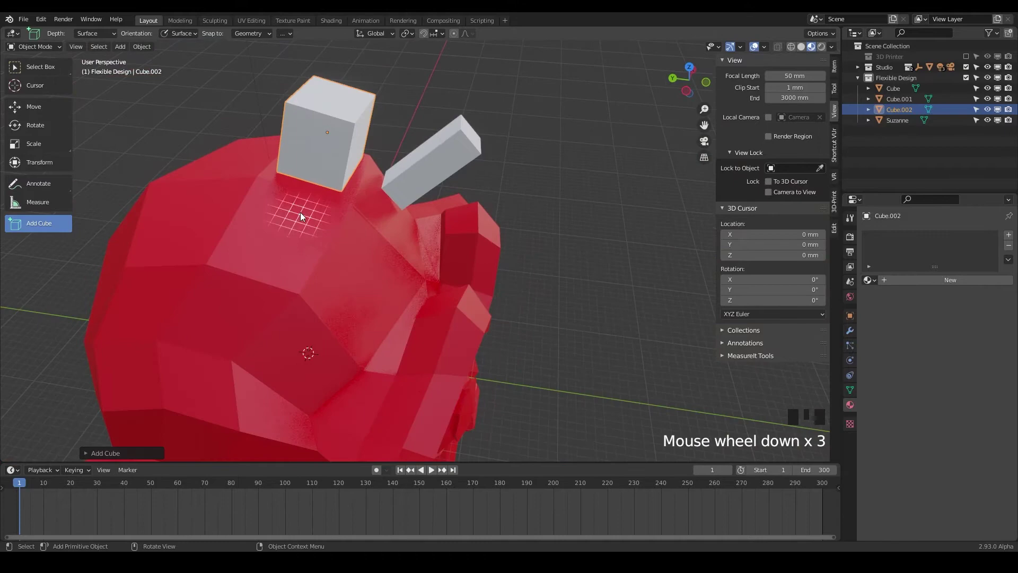
Step: Add three more boxes of varying sizes across the head and forehead
{"action": "mouse_move", "coordinate": [302, 217]}
{"action": "left_mouse_down"}
{"action": "mouse_move", "coordinate": [285, 259]}
{"action": "mouse_move", "coordinate": [240, 252]}
{"action": "left_mouse_up"}
{"action": "left_click", "coordinate": [243, 189]}
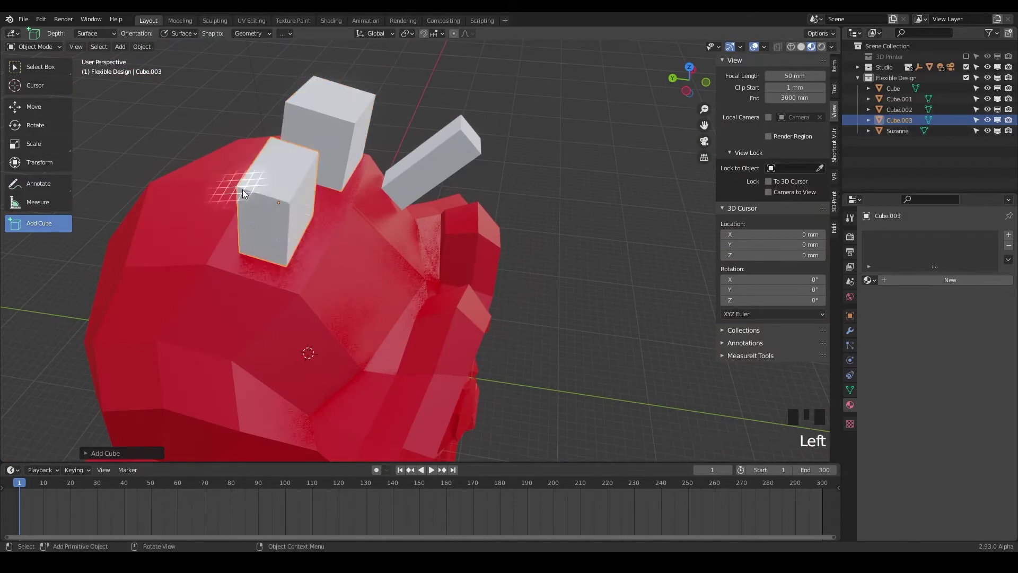
{"action": "middle_click_drag", "start_coordinate": [243, 189], "coordinate": [365, 238]}
{"action": "left_click_drag", "start_coordinate": [366, 241], "coordinate": [353, 325]}
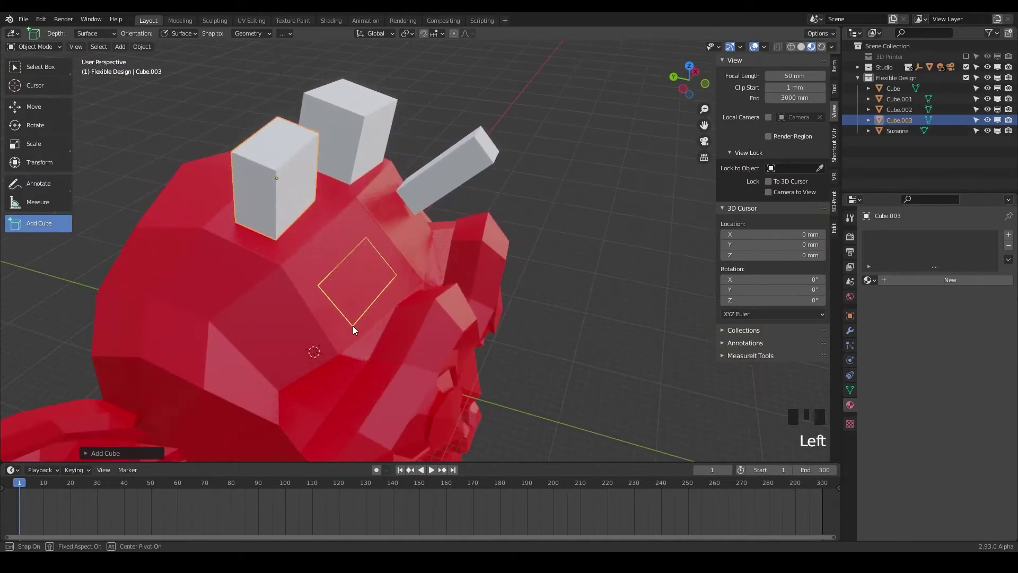
{"action": "left_click", "coordinate": [418, 282]}
{"action": "middle_click_drag", "start_coordinate": [418, 286], "coordinate": [343, 264]}
{"action": "left_click_drag", "start_coordinate": [397, 216], "coordinate": [360, 256]}
{"action": "left_click", "coordinate": [394, 230]}
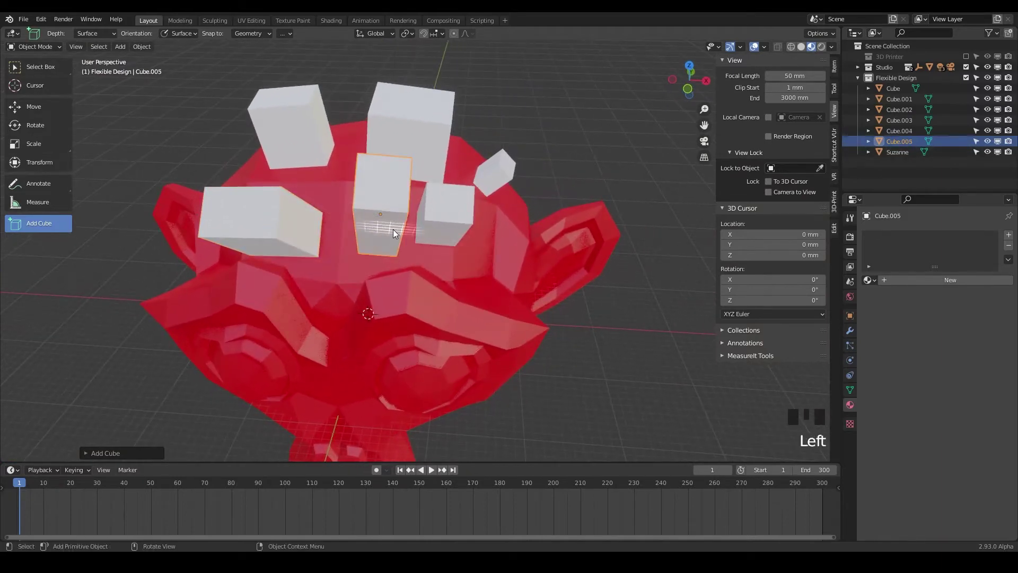
{"action": "middle_click_drag", "start_coordinate": [393, 229], "coordinate": [313, 222]}
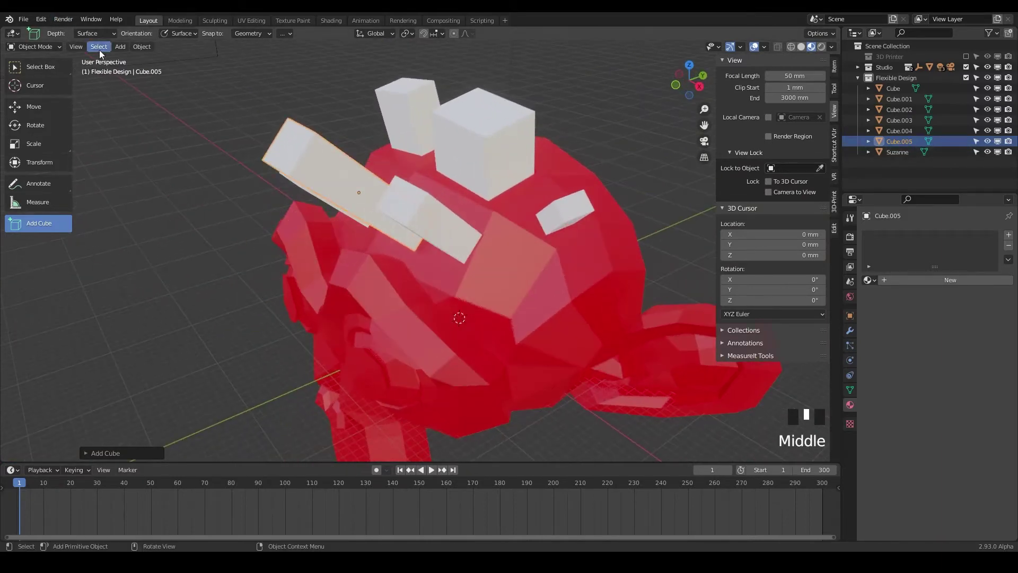
Step: With placement depth on Surface, add a box at the back of the head
{"action": "left_click", "coordinate": [89, 34]}
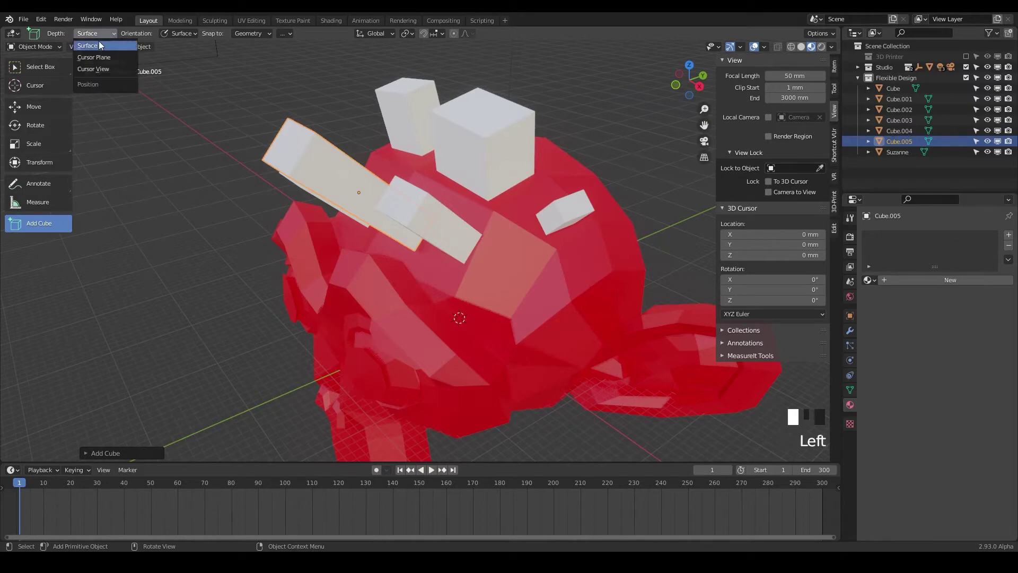
{"action": "left_click", "coordinate": [90, 46]}
{"action": "left_click_drag", "start_coordinate": [497, 245], "coordinate": [527, 272]}
{"action": "left_click", "coordinate": [602, 243]}
{"action": "middle_click_drag", "start_coordinate": [603, 244], "coordinate": [50, 43]}
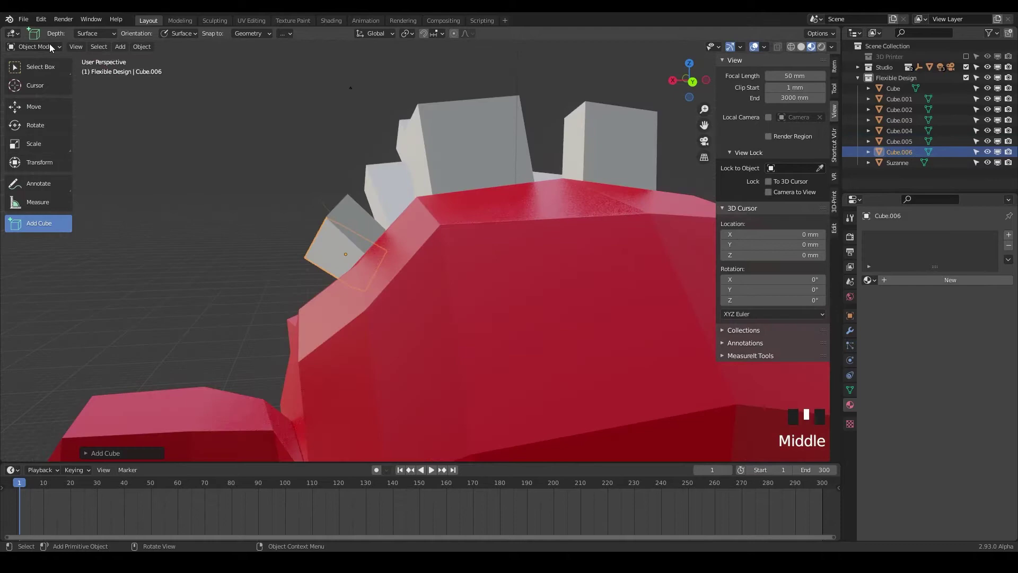
Step: Switch cube placement depth to Cursor Plane and draw a trial cube, which comes out oversized
{"action": "left_click", "coordinate": [96, 33]}
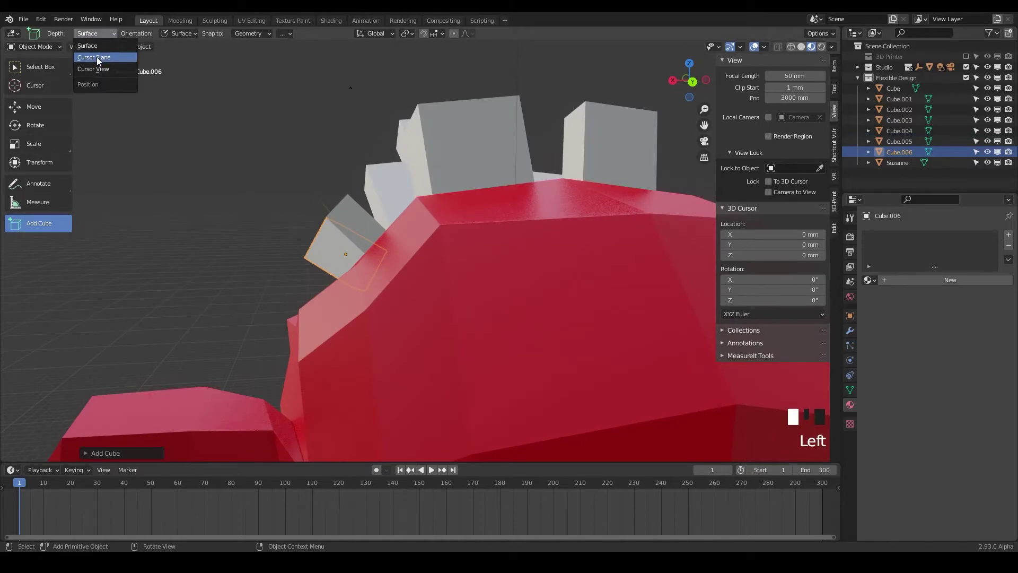
{"action": "left_click", "coordinate": [97, 56]}
{"action": "middle_click_drag", "start_coordinate": [297, 176], "coordinate": [516, 239]}
{"action": "scroll", "coordinate": [516, 239], "scroll_direction": "down", "scroll_amount": 3}
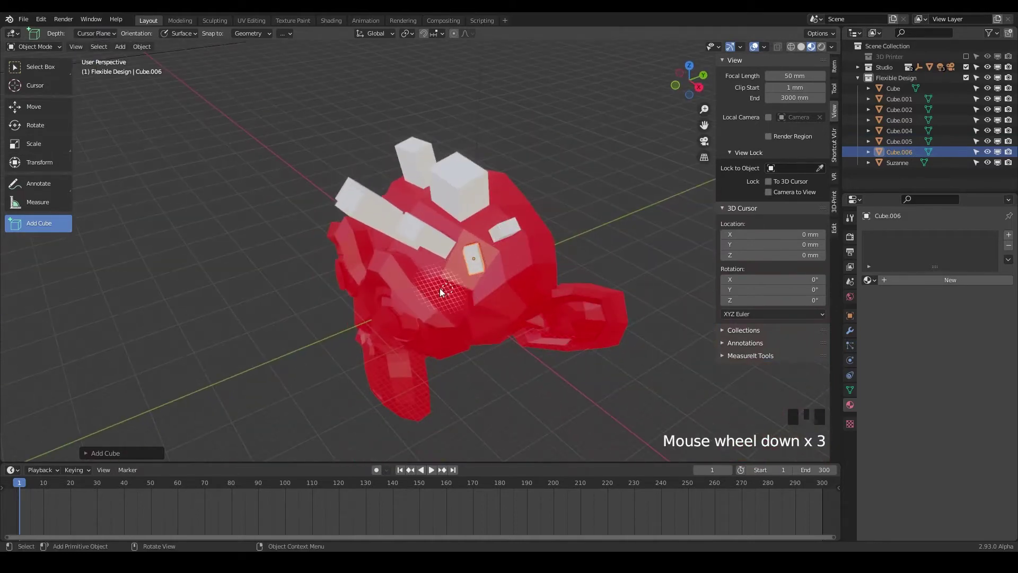
{"action": "mouse_move", "coordinate": [518, 286]}
{"action": "left_mouse_down"}
{"action": "mouse_move", "coordinate": [428, 295]}
{"action": "mouse_move", "coordinate": [407, 270]}
{"action": "mouse_move", "coordinate": [427, 212]}
{"action": "left_mouse_up"}
{"action": "left_click", "coordinate": [504, 259]}
{"action": "middle_click_drag", "start_coordinate": [505, 260], "coordinate": [387, 321]}
{"action": "middle_click_drag", "start_coordinate": [488, 351], "coordinate": [369, 285]}
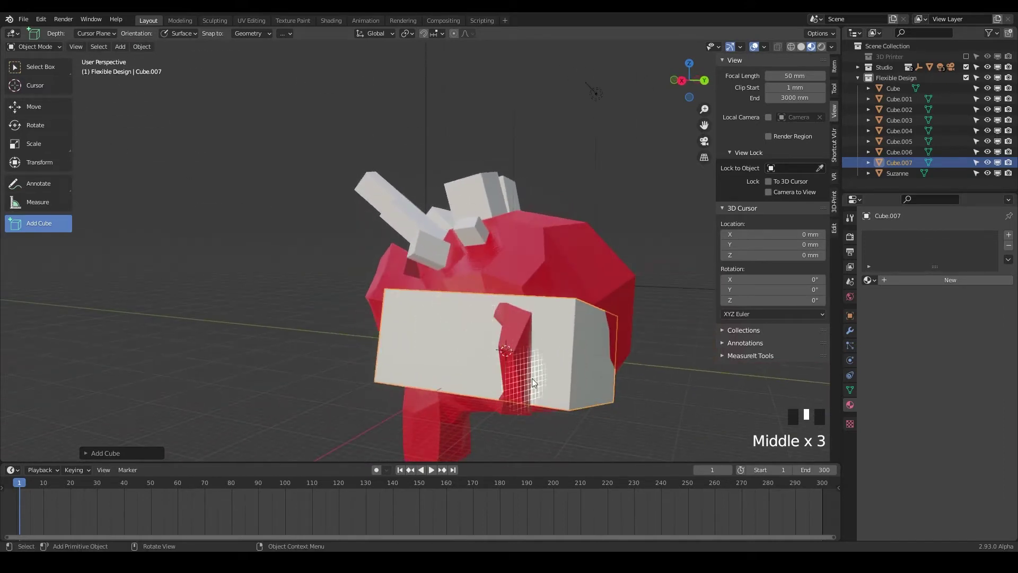
Step: Delete the oversized trial box and set cube placement depth to Cursor View
{"action": "key", "text": "x"}
{"action": "left_click", "coordinate": [470, 360]}
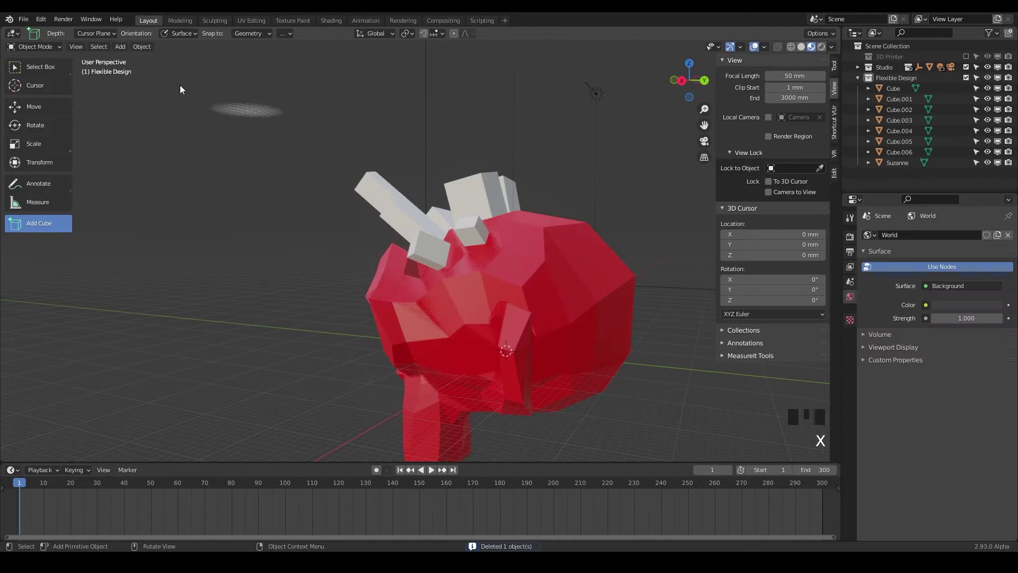
{"action": "left_click", "coordinate": [87, 33]}
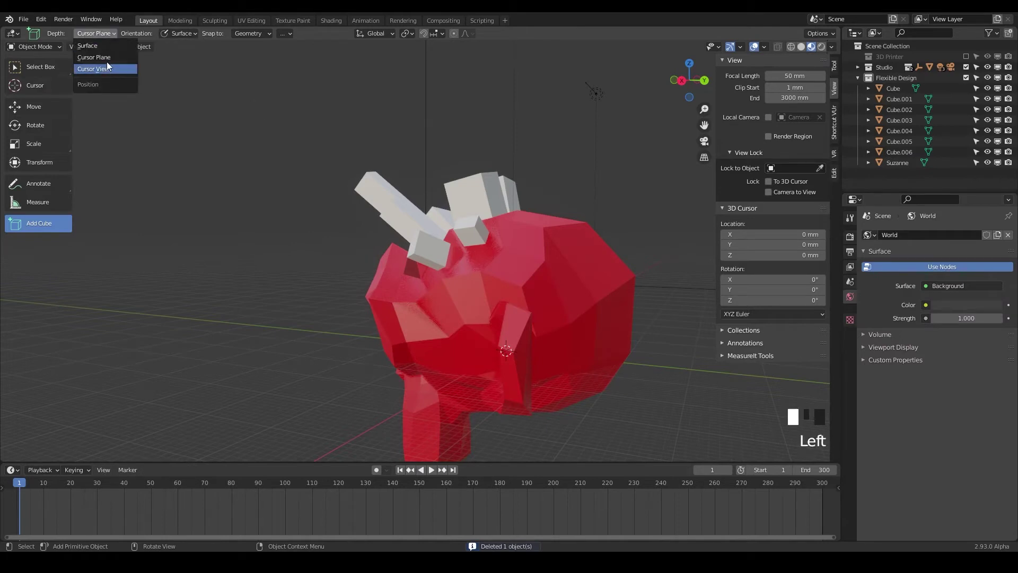
{"action": "left_click", "coordinate": [90, 69]}
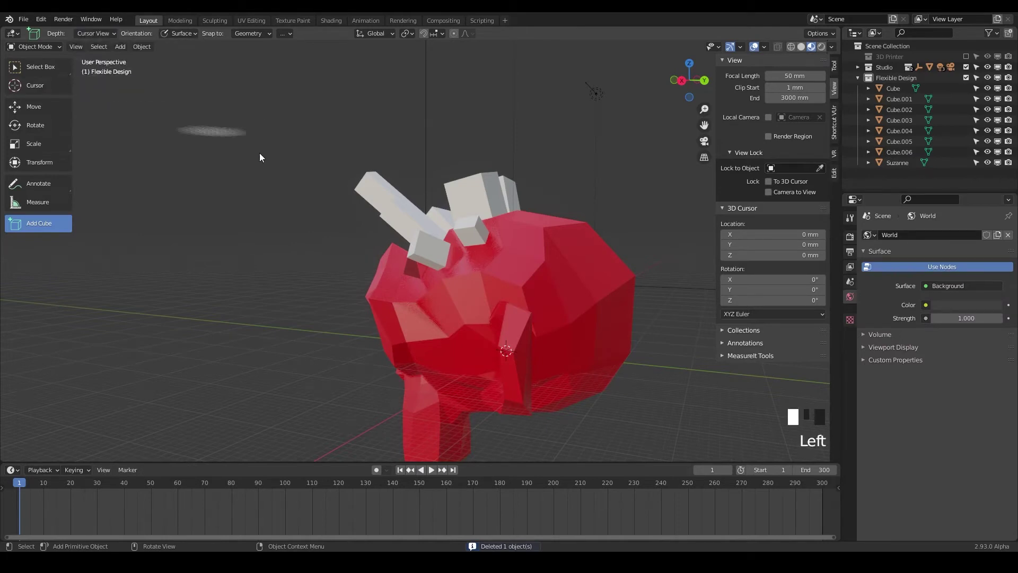
Step: Draw a new box on Suzanne's head using the Cursor View depth
{"action": "middle_click_drag", "start_coordinate": [542, 308], "coordinate": [479, 287], "text": "shift"}
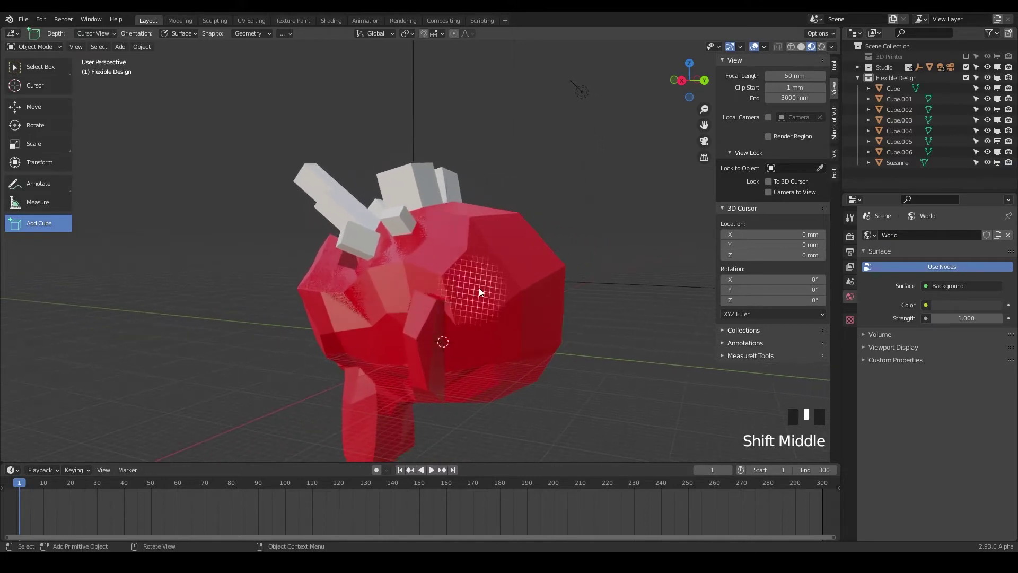
{"action": "left_click_drag", "start_coordinate": [509, 231], "coordinate": [551, 261]}
{"action": "left_click", "coordinate": [608, 226]}
{"action": "middle_click_drag", "start_coordinate": [608, 225], "coordinate": [588, 272]}
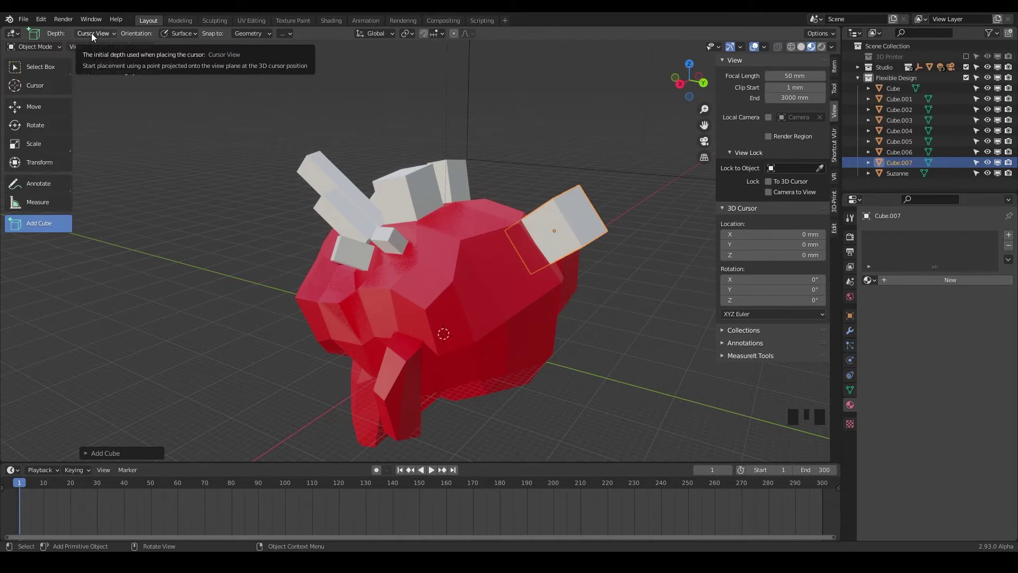
{"action": "middle_click_drag", "start_coordinate": [459, 343], "coordinate": [317, 259]}
Step: Set cube placement depth back to Surface and orientation to Default
{"action": "left_click", "coordinate": [108, 32]}
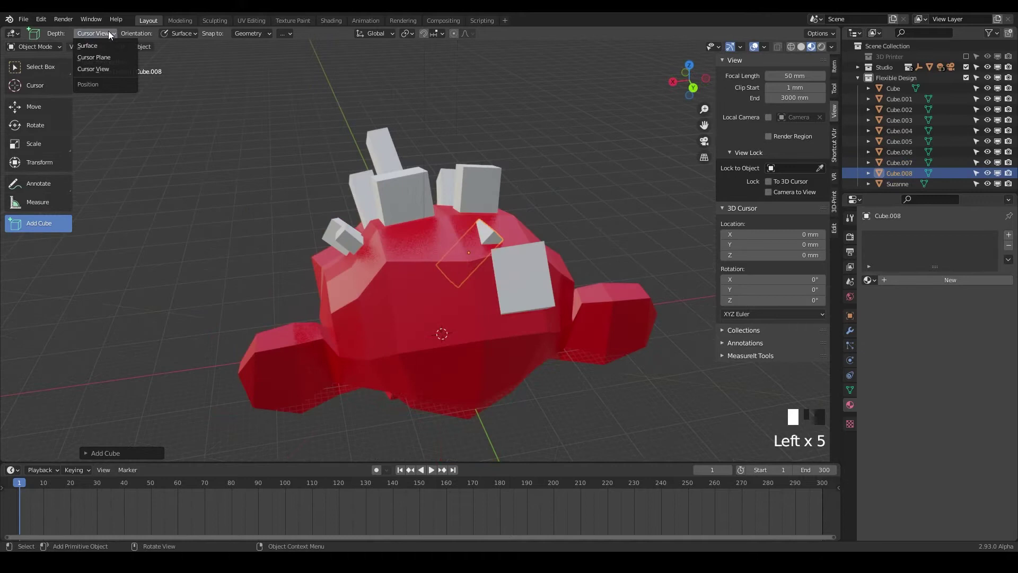
{"action": "left_click", "coordinate": [91, 47]}
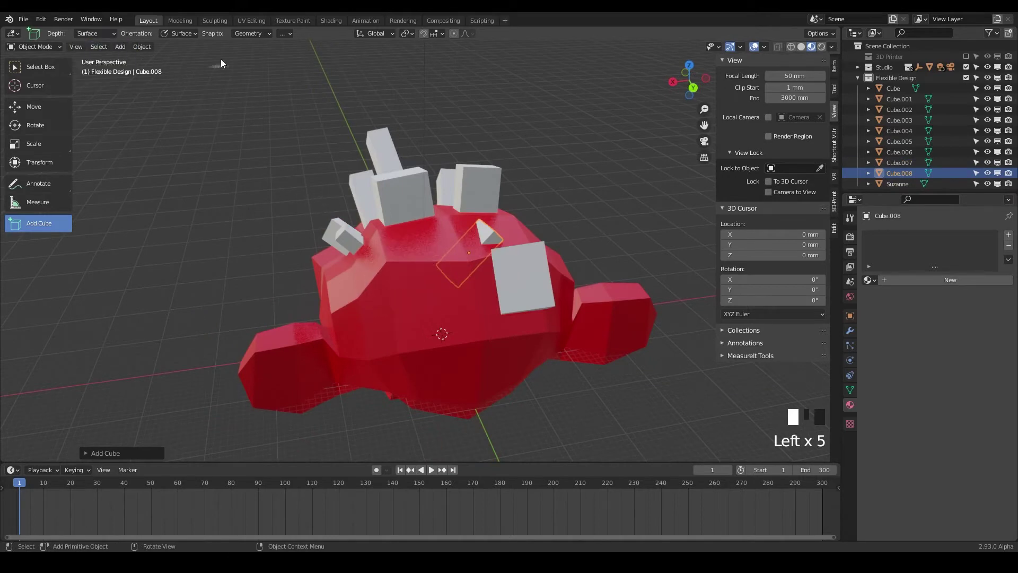
{"action": "left_click", "coordinate": [191, 33]}
{"action": "left_click", "coordinate": [185, 32]}
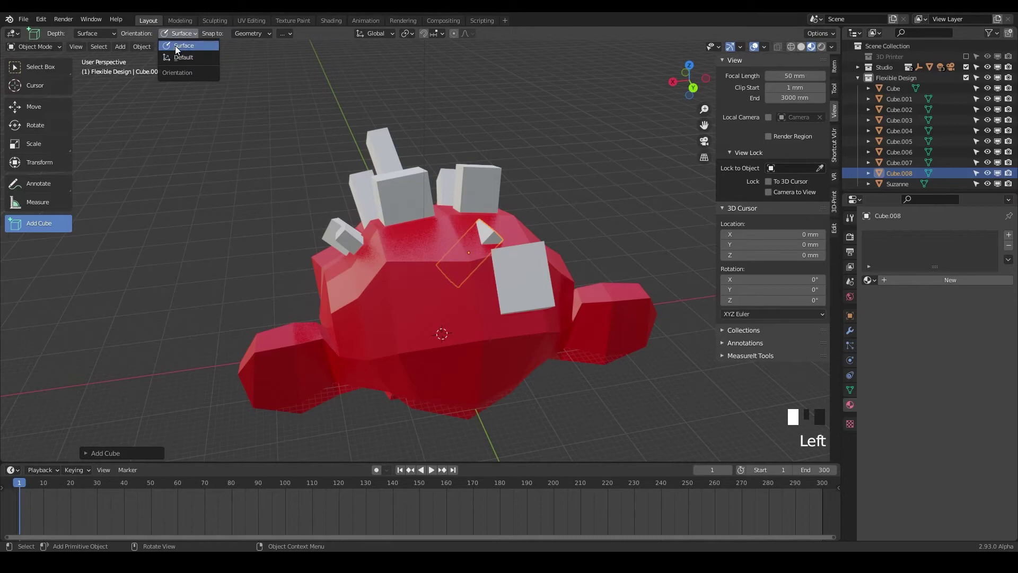
{"action": "left_click", "coordinate": [184, 57]}
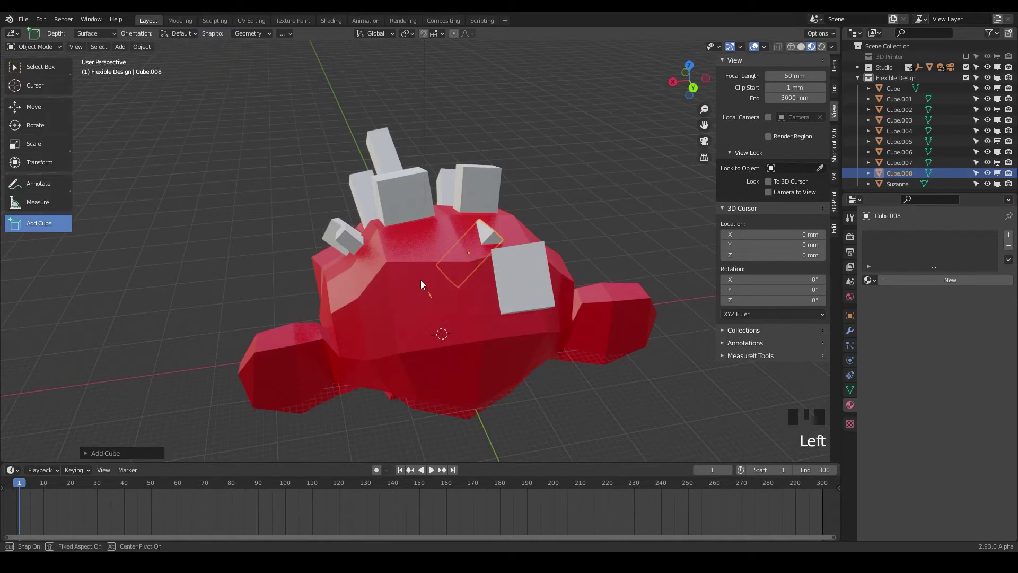
Step: Draw three more boxes on Suzanne, up to Cube.011, including a small one
{"action": "left_click_drag", "start_coordinate": [421, 280], "coordinate": [381, 262]}
{"action": "left_click", "coordinate": [374, 195]}
{"action": "middle_click_drag", "start_coordinate": [374, 195], "coordinate": [383, 240]}
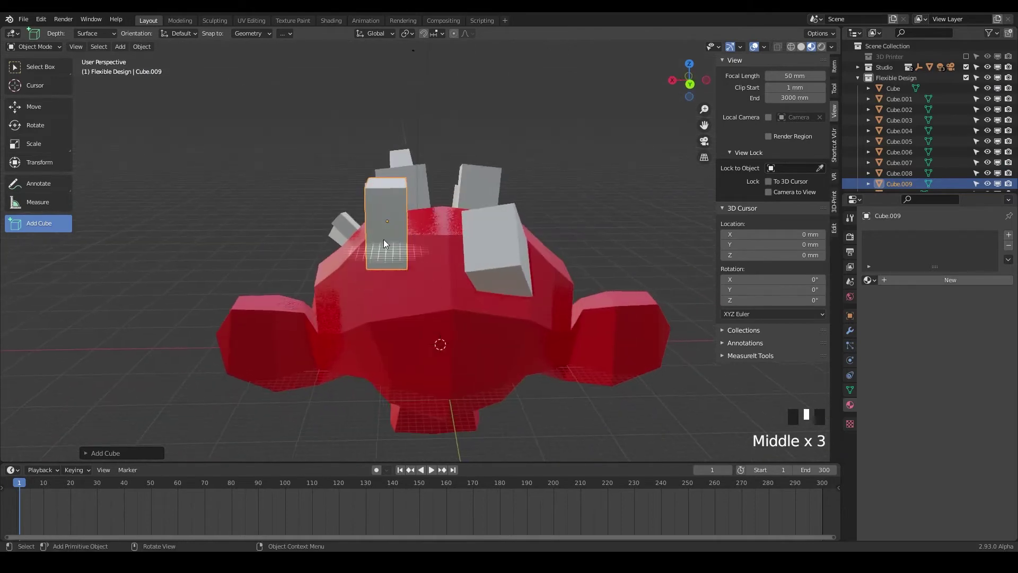
{"action": "left_click_drag", "start_coordinate": [425, 290], "coordinate": [383, 308]}
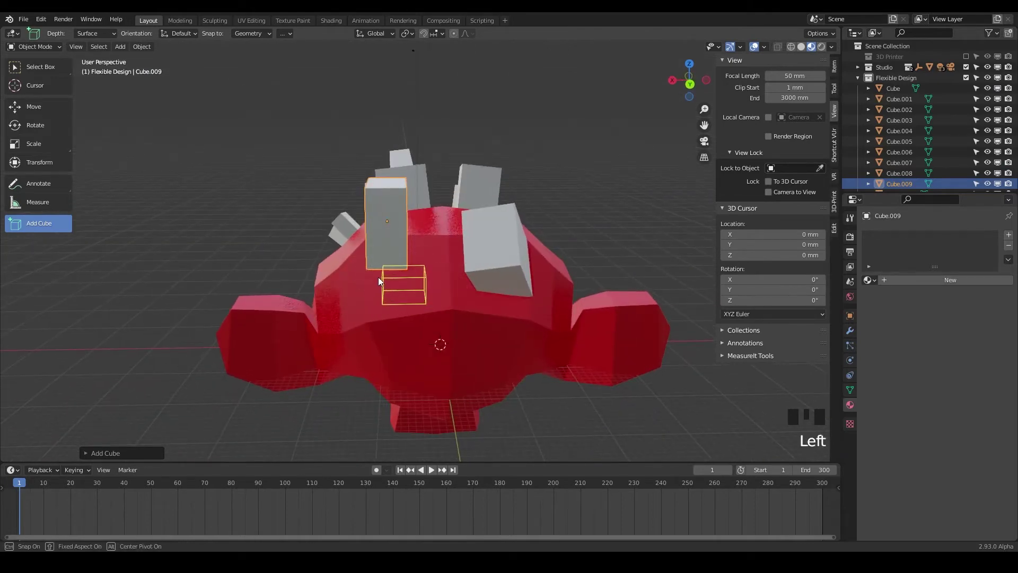
{"action": "left_click", "coordinate": [384, 259]}
{"action": "middle_click_drag", "start_coordinate": [385, 258], "coordinate": [321, 286]}
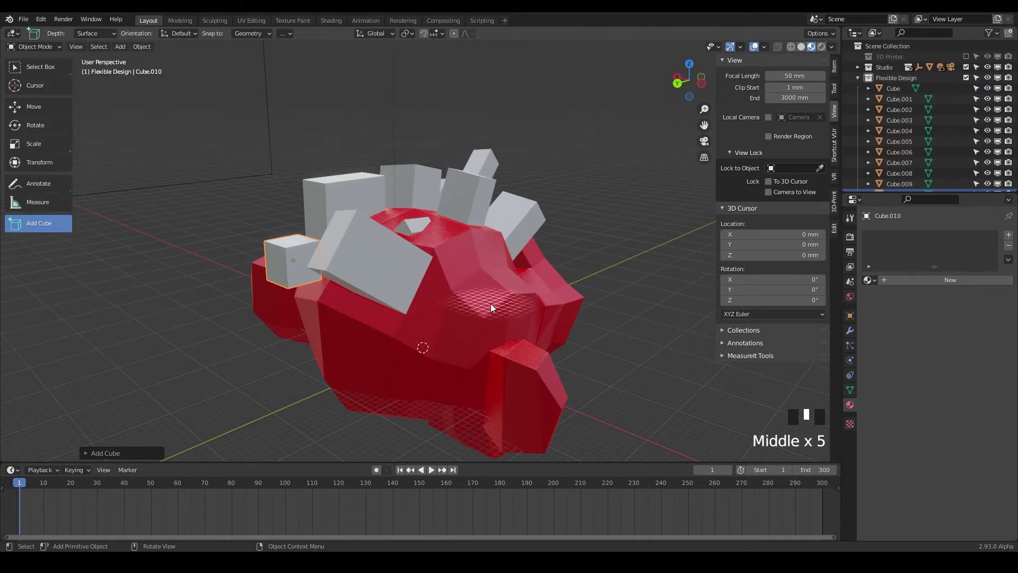
{"action": "mouse_move", "coordinate": [477, 283]}
{"action": "left_mouse_down"}
{"action": "mouse_move", "coordinate": [471, 292]}
{"action": "mouse_move", "coordinate": [485, 293]}
{"action": "left_mouse_up"}
{"action": "left_click", "coordinate": [482, 261]}
Step: Set the cube placement orientation back to Surface
{"action": "left_click", "coordinate": [194, 34]}
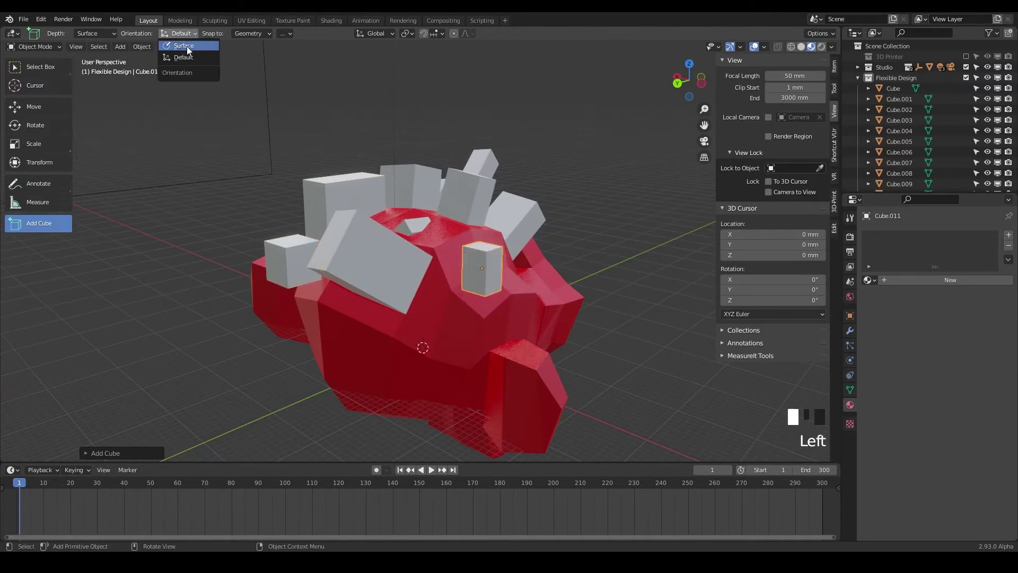
{"action": "left_click", "coordinate": [187, 46]}
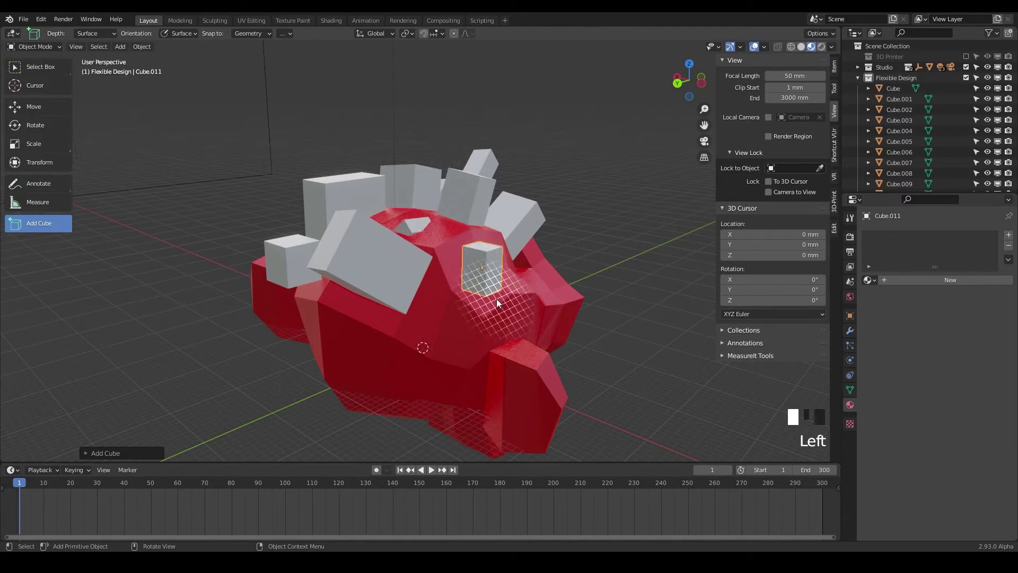
{"action": "middle_click_drag", "start_coordinate": [496, 299], "coordinate": [268, 72]}
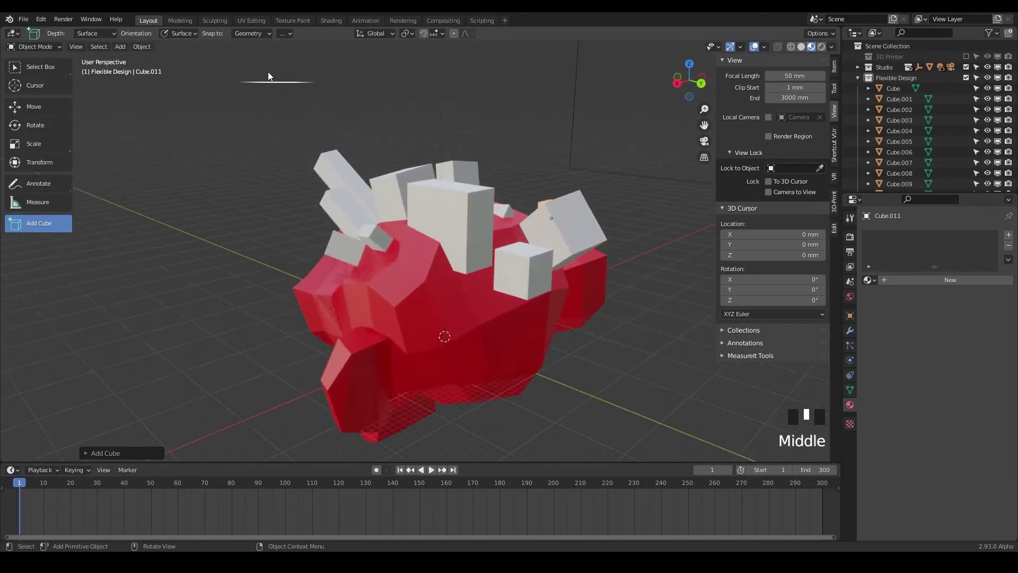
{"action": "left_click", "coordinate": [259, 39]}
{"action": "left_click", "coordinate": [260, 35]}
{"action": "left_click", "coordinate": [260, 34]}
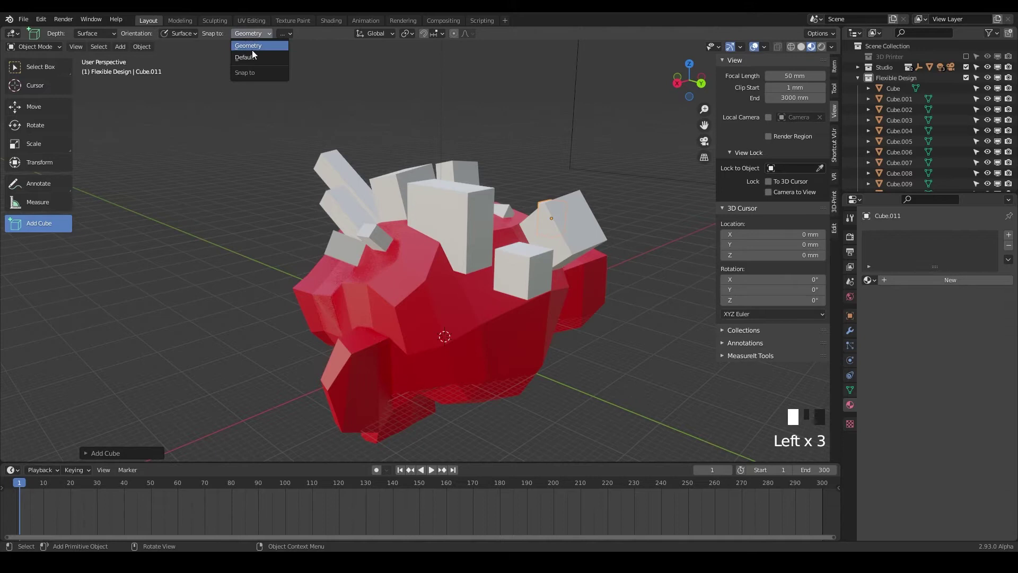
{"action": "left_click", "coordinate": [248, 58]}
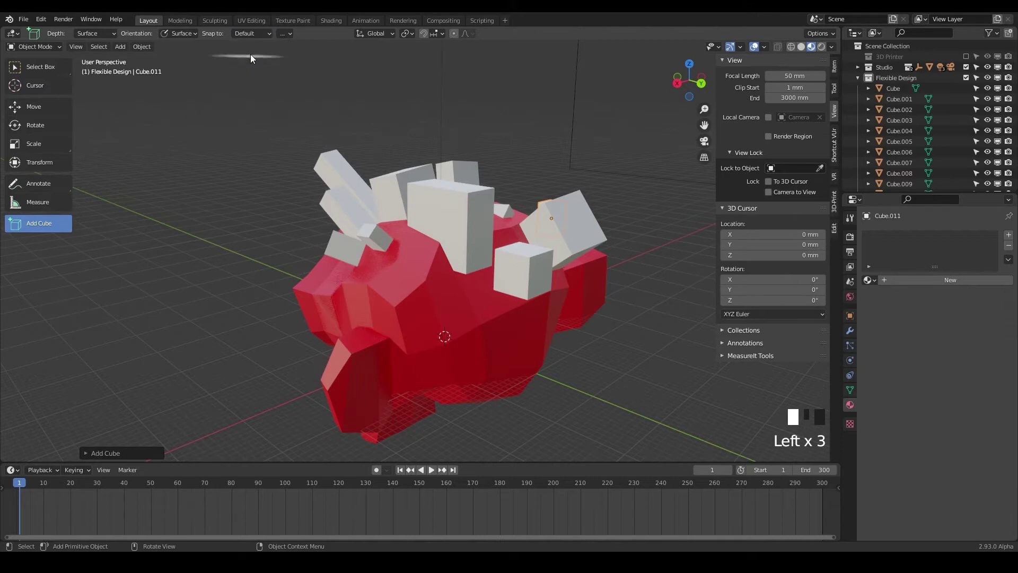
{"action": "left_click", "coordinate": [425, 30]}
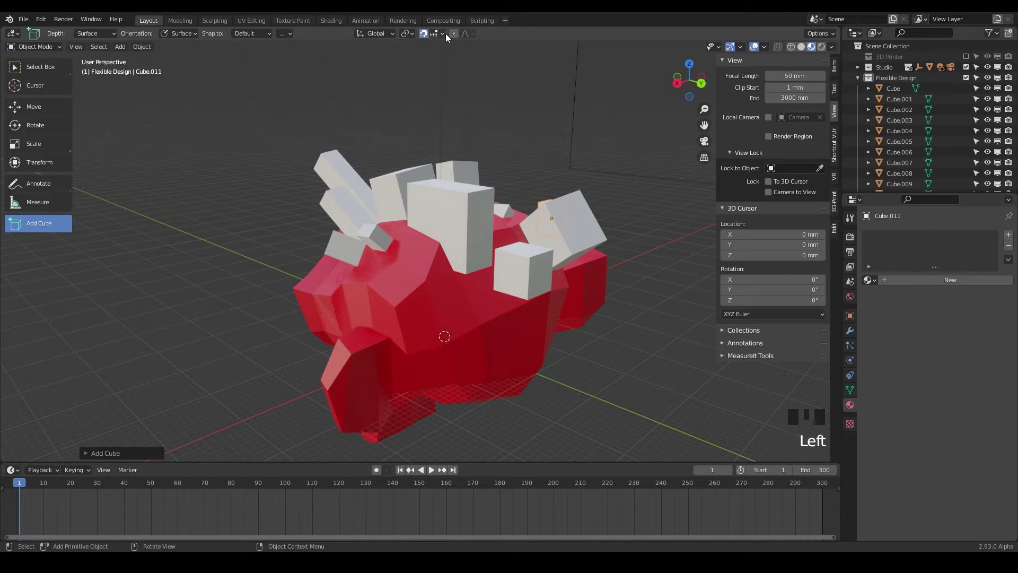
{"action": "left_click", "coordinate": [443, 33]}
{"action": "left_click", "coordinate": [442, 34]}
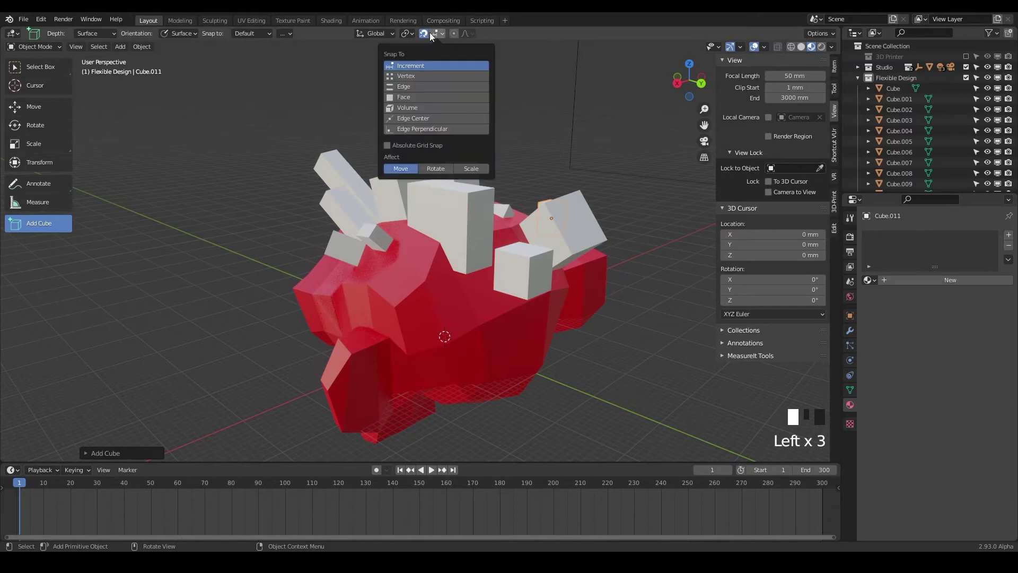
{"action": "left_click", "coordinate": [423, 33]}
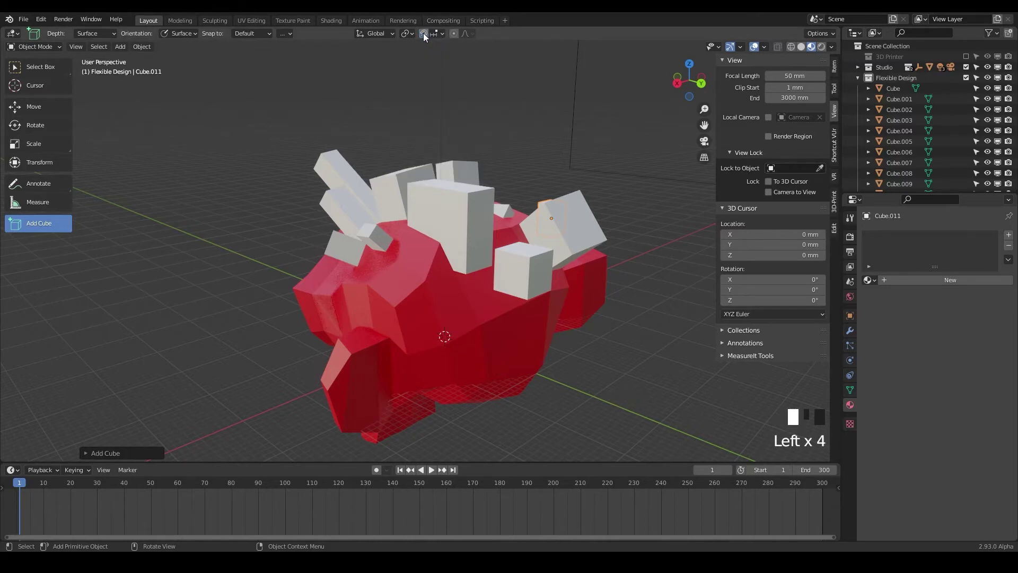
{"action": "left_click", "coordinate": [252, 33]}
{"action": "left_click", "coordinate": [255, 47]}
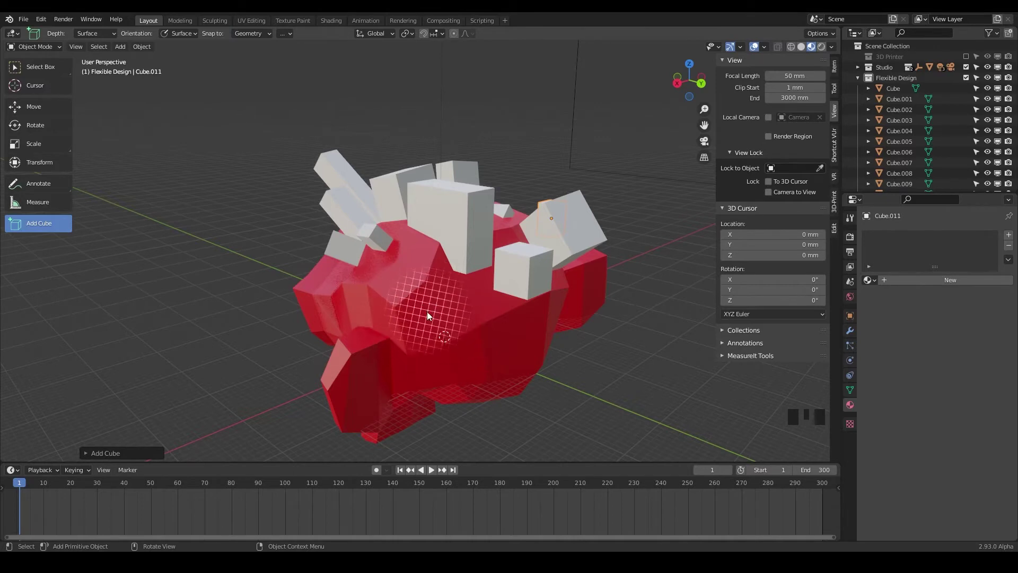
Step: Draw two boxes, Cube.012 and Cube.013, on the front of Suzanne's face
{"action": "mouse_move", "coordinate": [419, 299]}
{"action": "left_mouse_down"}
{"action": "mouse_move", "coordinate": [435, 319]}
{"action": "mouse_move", "coordinate": [496, 332]}
{"action": "mouse_move", "coordinate": [482, 325]}
{"action": "mouse_move", "coordinate": [483, 382]}
{"action": "mouse_move", "coordinate": [471, 334]}
{"action": "mouse_move", "coordinate": [481, 326]}
{"action": "left_mouse_up"}
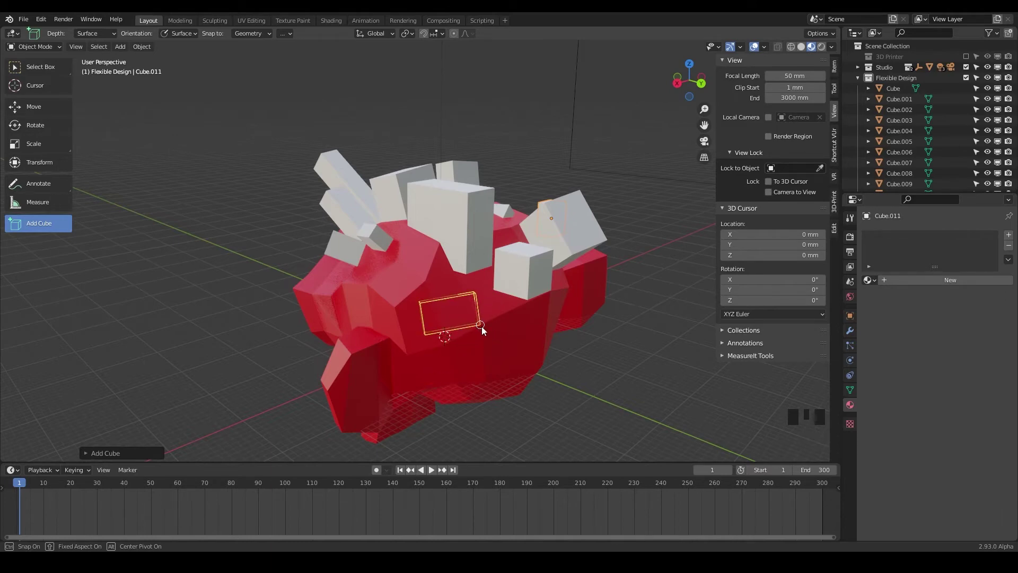
{"action": "left_click", "coordinate": [495, 336]}
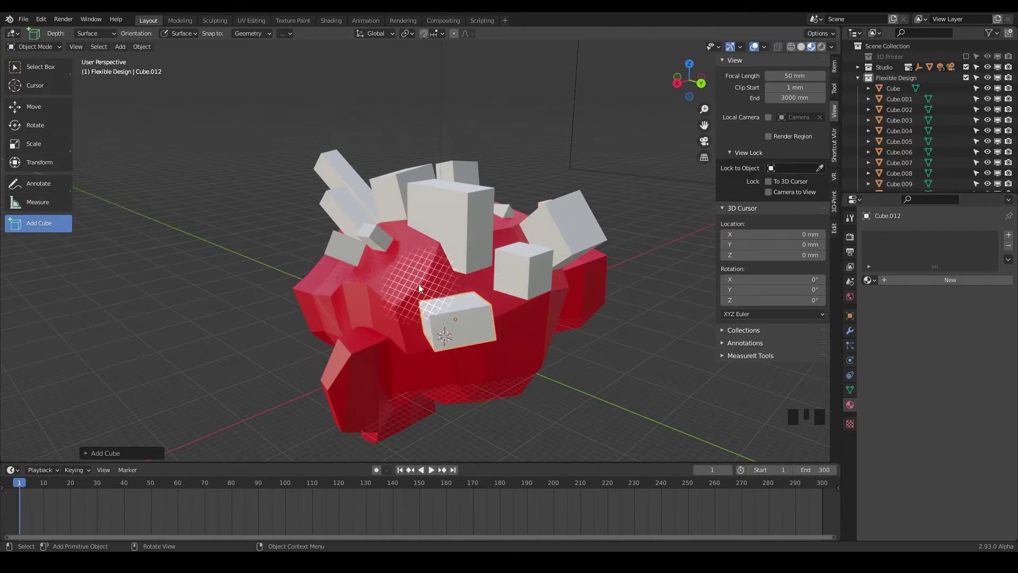
{"action": "middle_click_drag", "start_coordinate": [411, 270], "coordinate": [382, 302]}
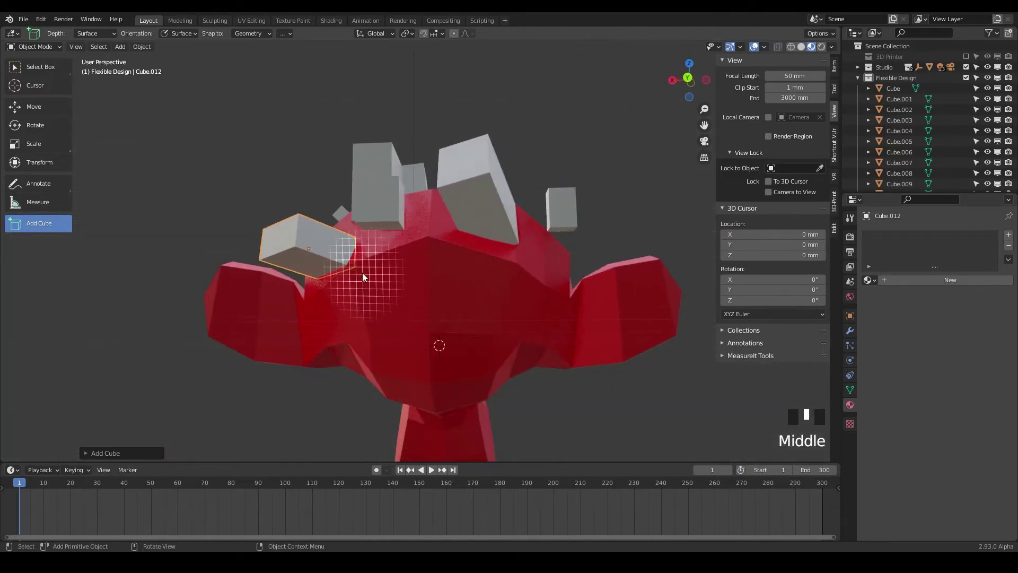
{"action": "mouse_move", "coordinate": [373, 268]}
{"action": "left_mouse_down"}
{"action": "mouse_move", "coordinate": [503, 386]}
{"action": "mouse_move", "coordinate": [445, 350]}
{"action": "mouse_move", "coordinate": [482, 400]}
{"action": "mouse_move", "coordinate": [548, 425]}
{"action": "mouse_move", "coordinate": [438, 335]}
{"action": "mouse_move", "coordinate": [498, 401]}
{"action": "mouse_move", "coordinate": [496, 333]}
{"action": "mouse_move", "coordinate": [478, 353]}
{"action": "mouse_move", "coordinate": [490, 291]}
{"action": "mouse_move", "coordinate": [534, 318]}
{"action": "mouse_move", "coordinate": [548, 294]}
{"action": "mouse_move", "coordinate": [477, 314]}
{"action": "mouse_move", "coordinate": [400, 300]}
{"action": "mouse_move", "coordinate": [416, 303]}
{"action": "left_mouse_up"}
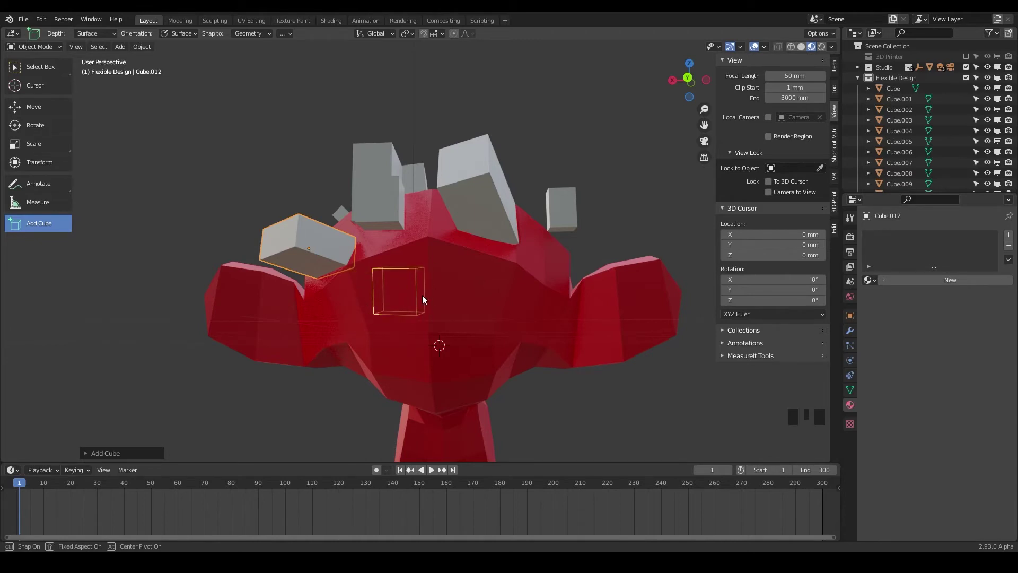
{"action": "left_click", "coordinate": [392, 305]}
{"action": "middle_click_drag", "start_coordinate": [420, 308], "coordinate": [309, 284]}
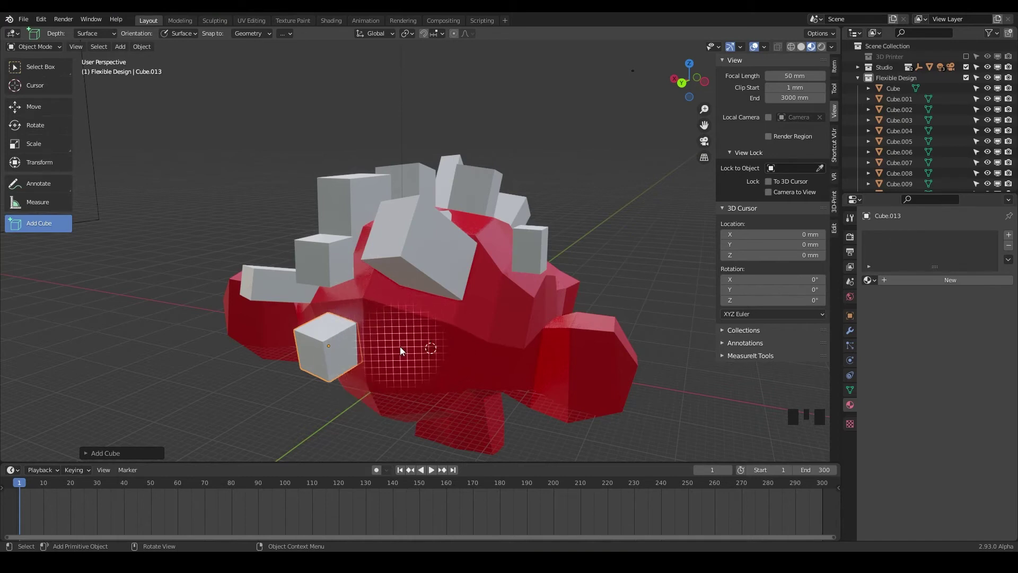
Step: Draw a small box, Cube.014, on Suzanne's face beside the eye
{"action": "left_click_drag", "start_coordinate": [400, 348], "coordinate": [428, 368]}
{"action": "left_click", "coordinate": [425, 412]}
{"action": "middle_click_drag", "start_coordinate": [425, 411], "coordinate": [340, 245]}
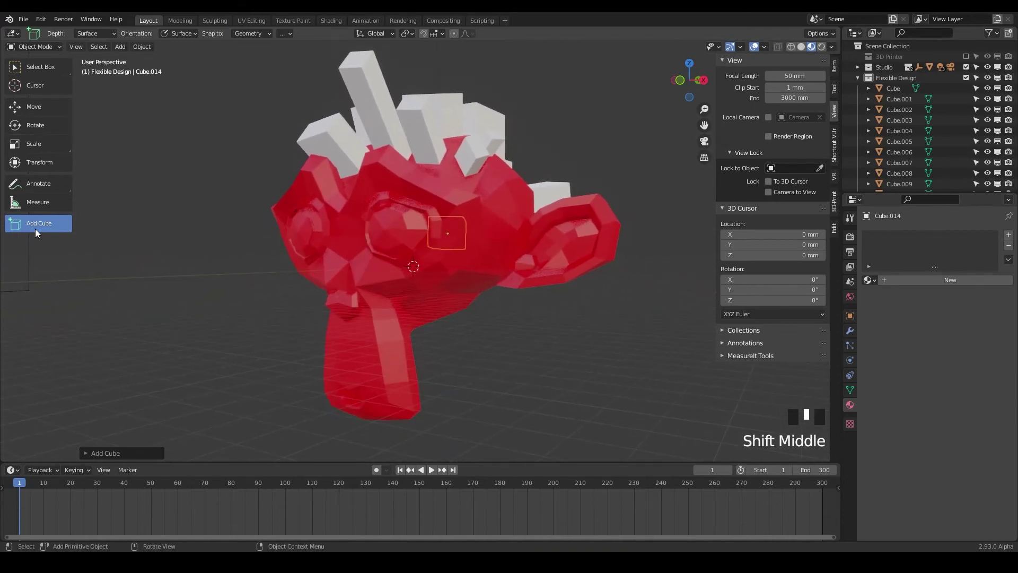
Step: Switch to the Add Cone tool and place two cones on the head
{"action": "left_click", "coordinate": [67, 229]}
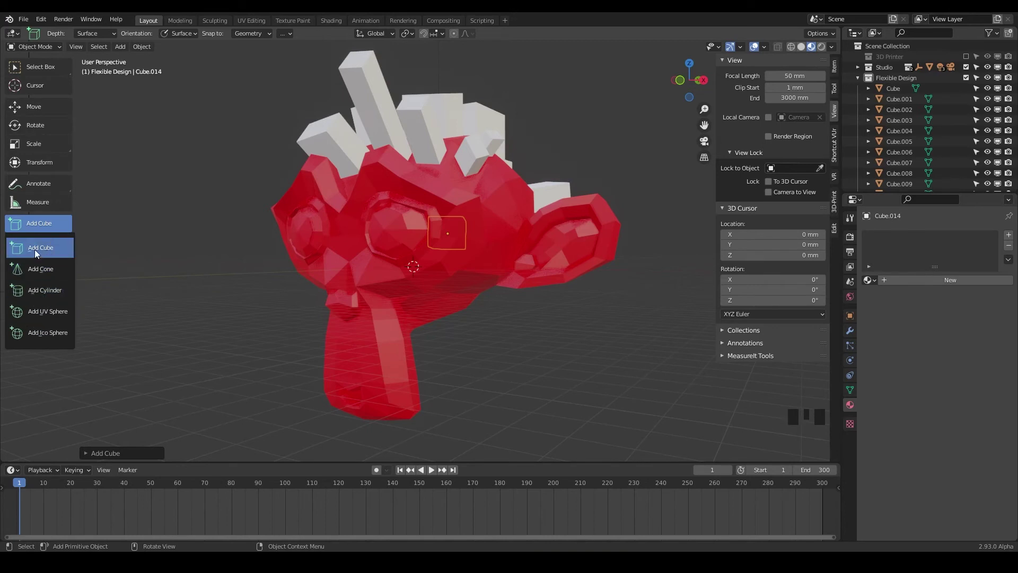
{"action": "left_click", "coordinate": [29, 271]}
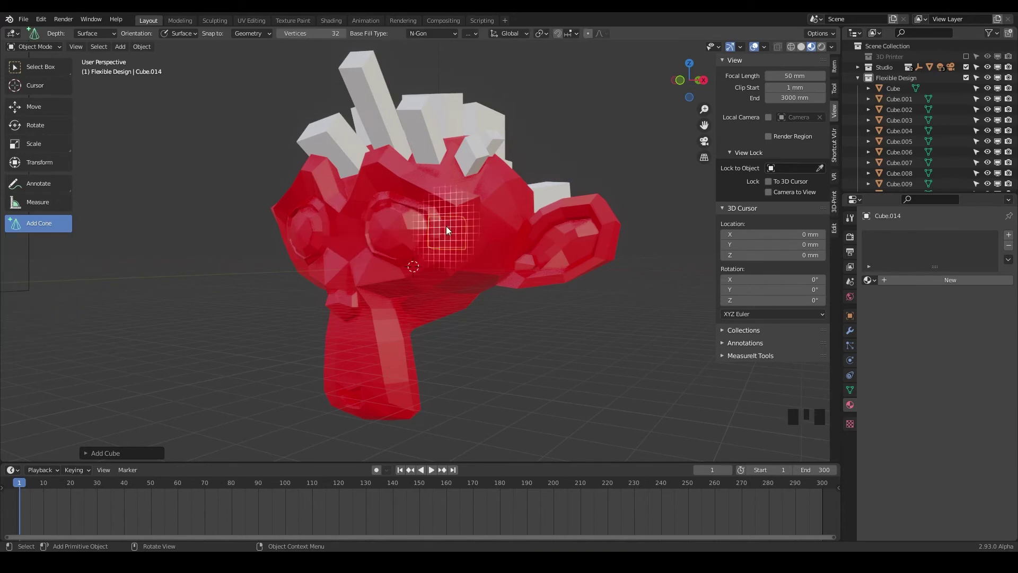
{"action": "left_click_drag", "start_coordinate": [489, 214], "coordinate": [516, 216]}
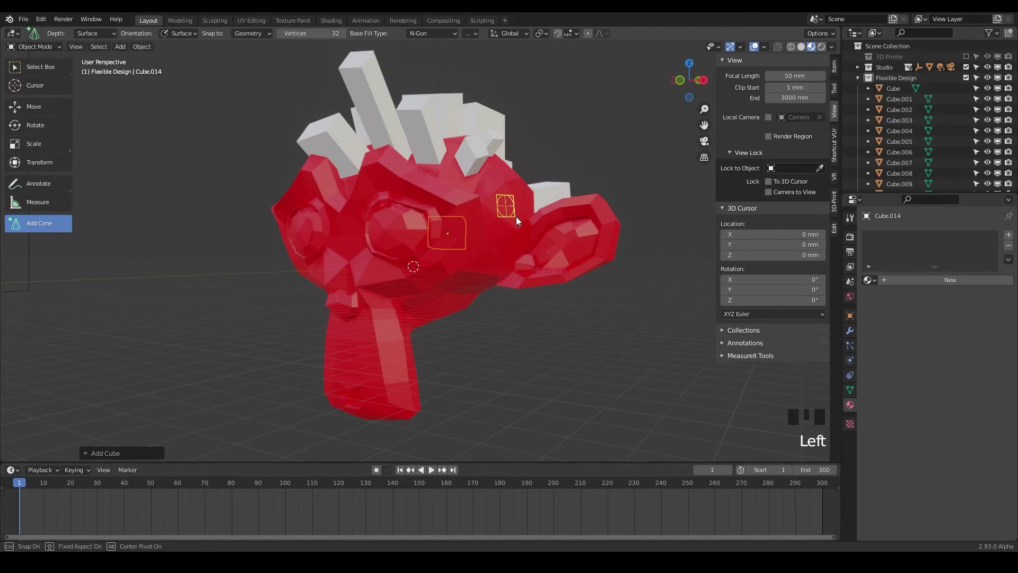
{"action": "left_click", "coordinate": [537, 208]}
{"action": "mouse_move", "coordinate": [537, 209]}
{"action": "middle_mouse_down"}
{"action": "mouse_move", "coordinate": [357, 252]}
{"action": "mouse_move", "coordinate": [410, 202]}
{"action": "middle_mouse_up"}
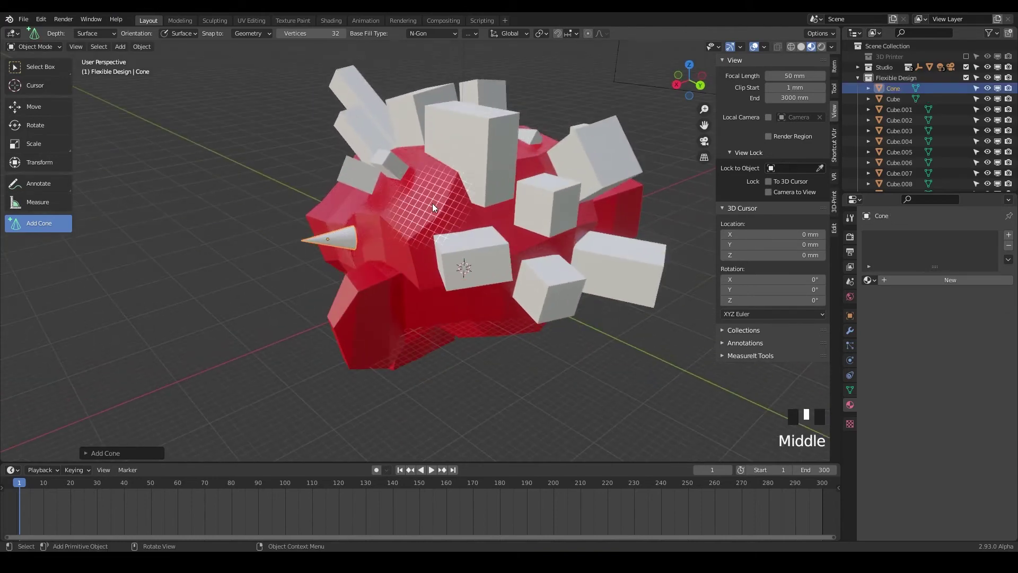
{"action": "left_click_drag", "start_coordinate": [415, 209], "coordinate": [413, 211]}
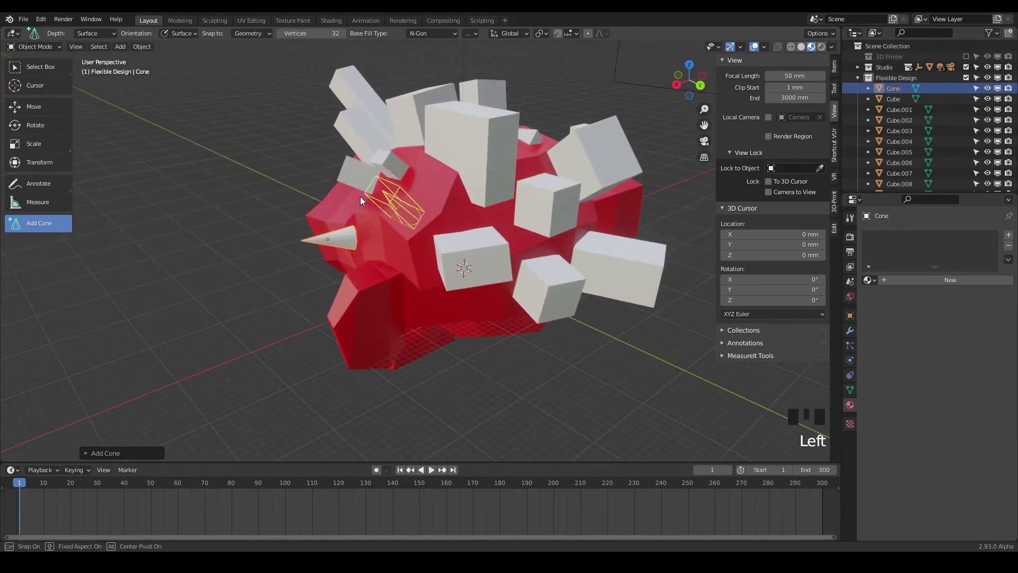
{"action": "left_click", "coordinate": [360, 197]}
{"action": "middle_click_drag", "start_coordinate": [361, 197], "coordinate": [488, 203]}
Step: Place three more small cones across the top of the head
{"action": "mouse_move", "coordinate": [488, 208]}
{"action": "left_mouse_down"}
{"action": "mouse_move", "coordinate": [466, 234]}
{"action": "mouse_move", "coordinate": [462, 203]}
{"action": "left_mouse_up"}
{"action": "left_click", "coordinate": [493, 168]}
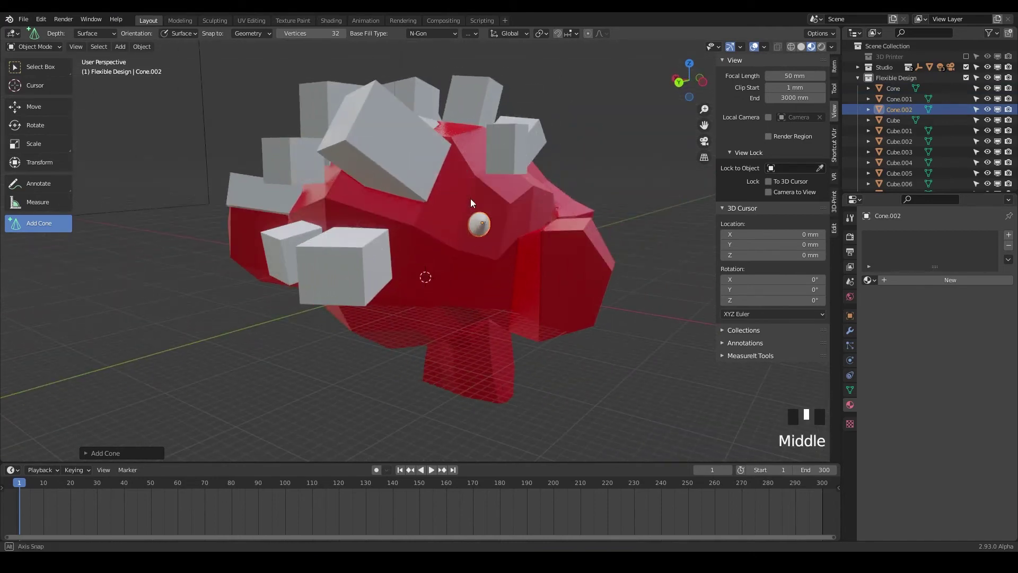
{"action": "middle_click_drag", "start_coordinate": [470, 198], "coordinate": [362, 201]}
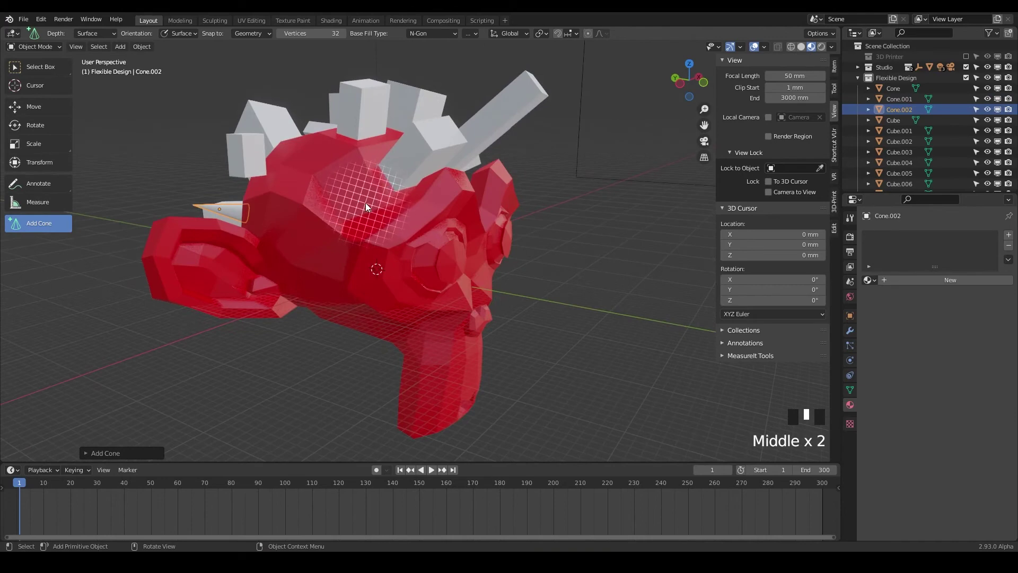
{"action": "left_click_drag", "start_coordinate": [365, 201], "coordinate": [341, 169]}
{"action": "left_click", "coordinate": [343, 155]}
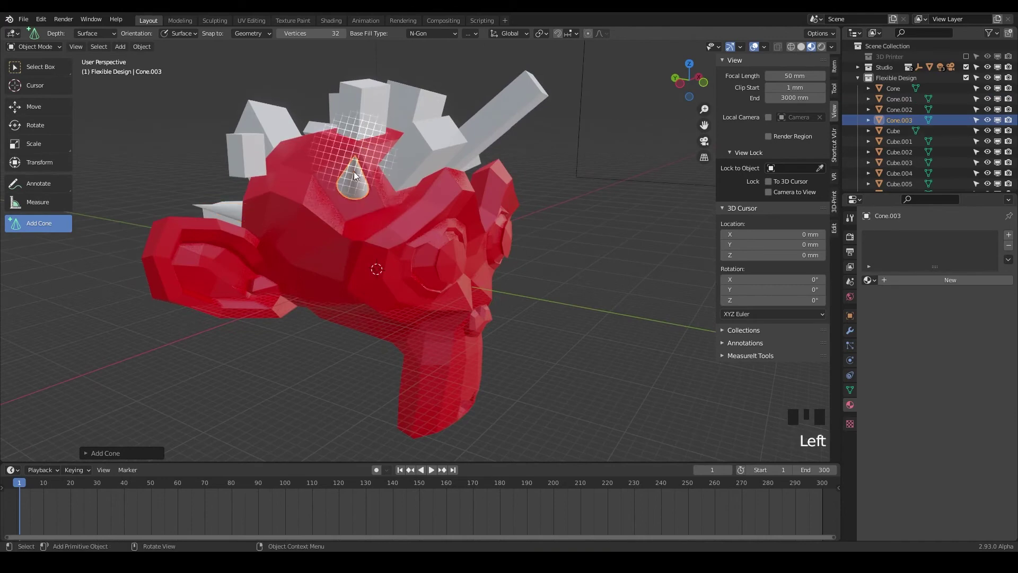
{"action": "middle_click_drag", "start_coordinate": [354, 172], "coordinate": [389, 181]}
{"action": "left_click_drag", "start_coordinate": [386, 159], "coordinate": [370, 166]}
{"action": "left_click", "coordinate": [371, 155]}
{"action": "middle_click_drag", "start_coordinate": [371, 159], "coordinate": [503, 206]}
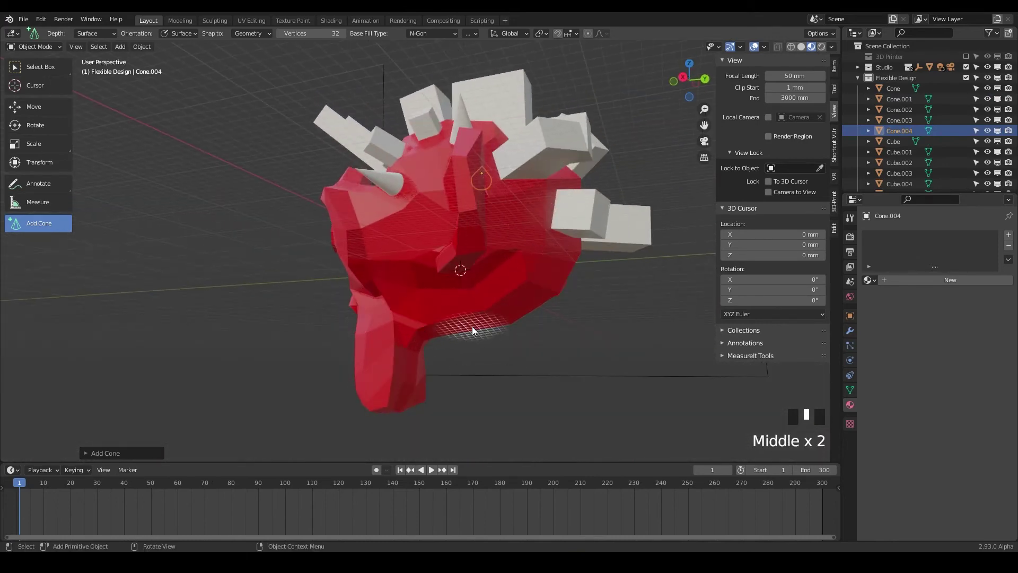
Step: Add three more cones under and along the side of the head, up to Cone.007
{"action": "middle_click_drag", "start_coordinate": [471, 329], "coordinate": [483, 300]}
{"action": "left_click_drag", "start_coordinate": [475, 322], "coordinate": [486, 337]}
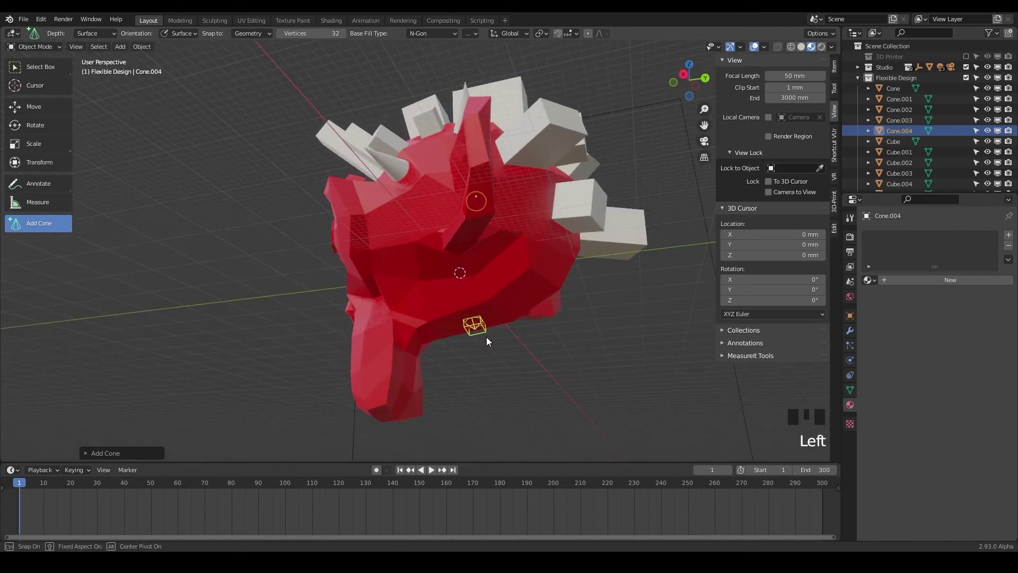
{"action": "left_click", "coordinate": [517, 317]}
{"action": "left_click_drag", "start_coordinate": [514, 304], "coordinate": [539, 303]}
{"action": "left_click", "coordinate": [553, 340]}
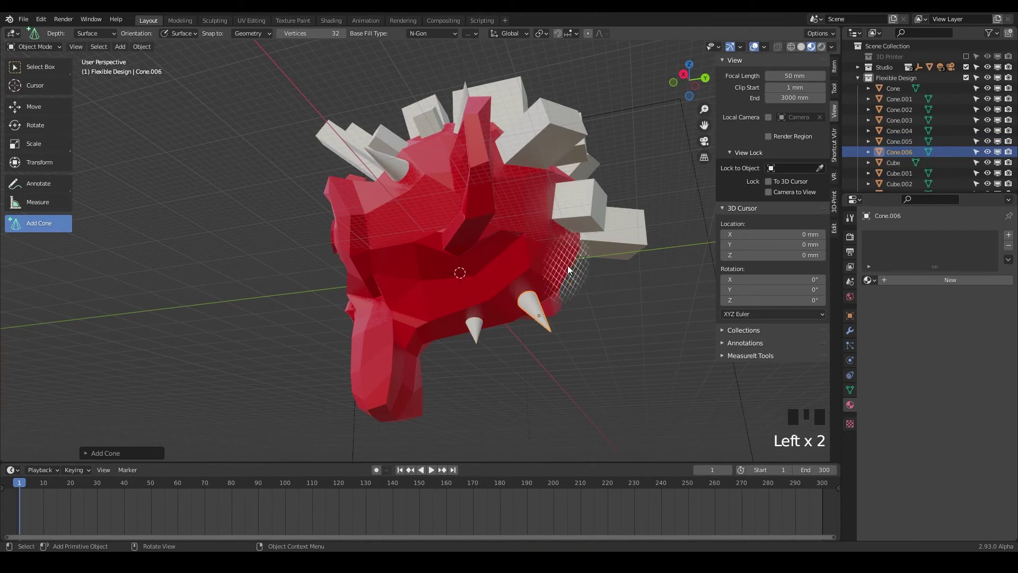
{"action": "left_click_drag", "start_coordinate": [553, 275], "coordinate": [586, 287]}
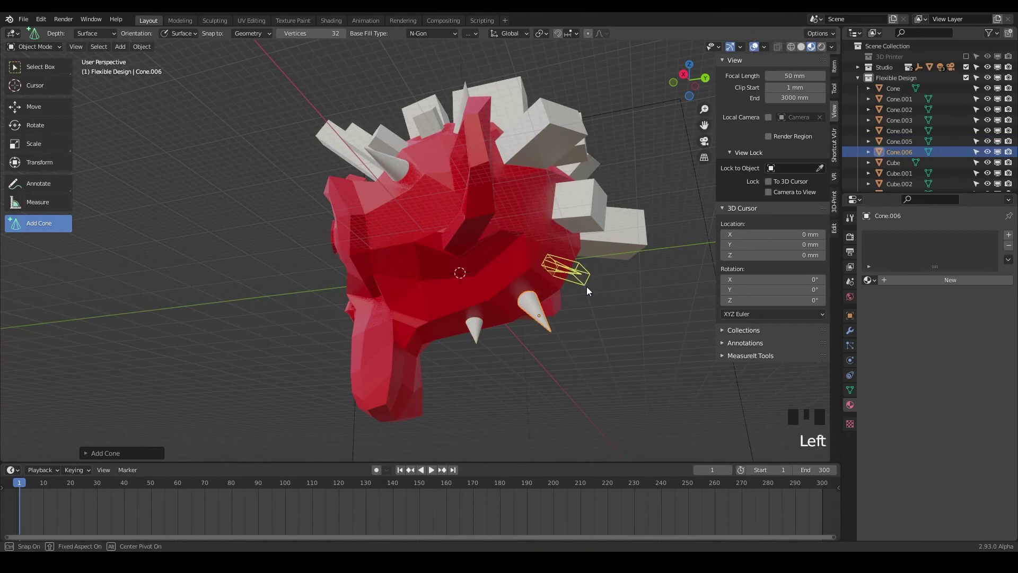
{"action": "left_click", "coordinate": [586, 287]}
{"action": "mouse_move", "coordinate": [586, 286]}
{"action": "middle_mouse_down"}
{"action": "mouse_move", "coordinate": [575, 316]}
{"action": "mouse_move", "coordinate": [530, 337]}
{"action": "mouse_move", "coordinate": [605, 349]}
{"action": "middle_mouse_up"}
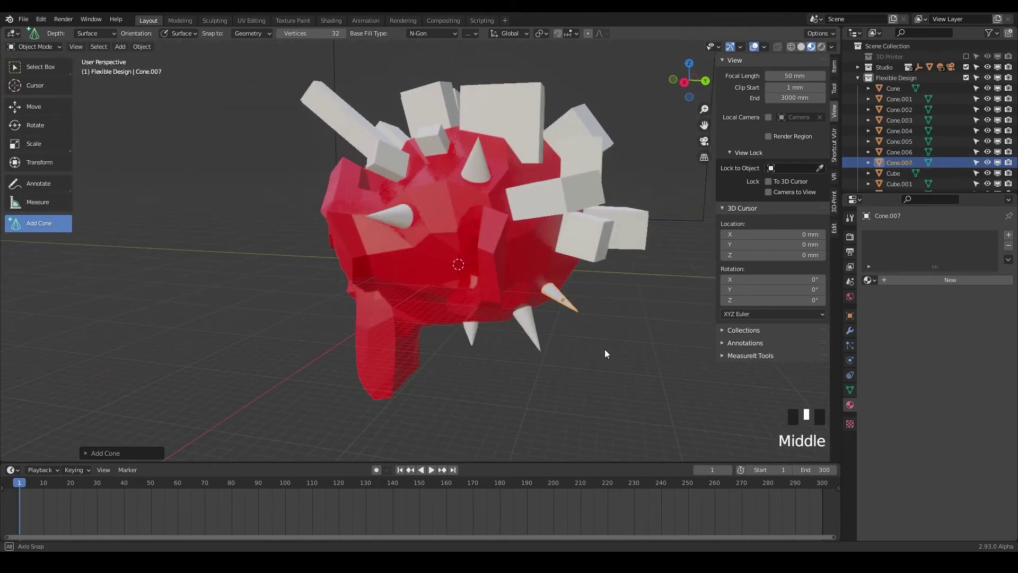
Step: Switch to the Add Cylinder tool and draw the first cylinder on the head
{"action": "left_click", "coordinate": [28, 221]}
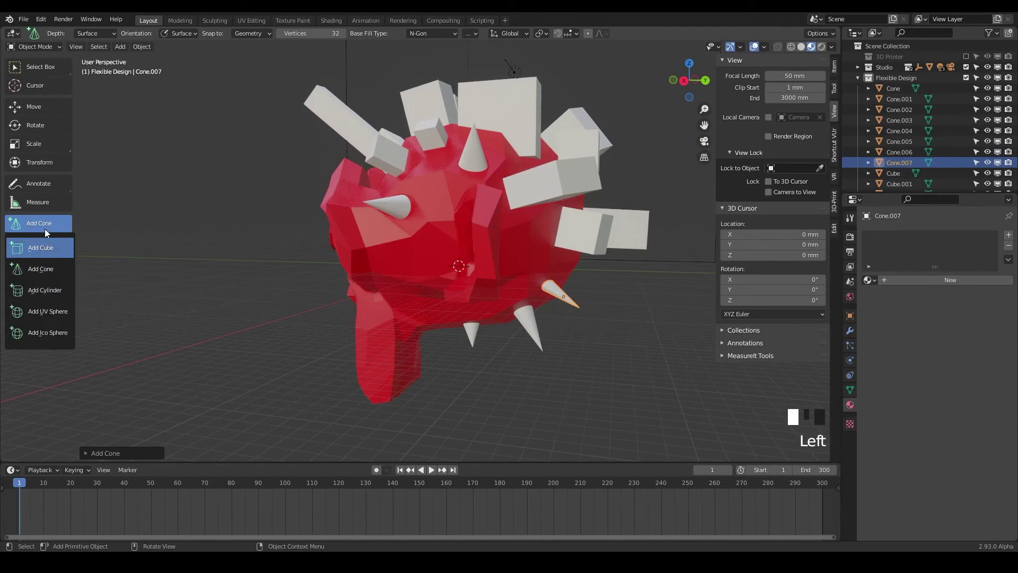
{"action": "left_click", "coordinate": [29, 293]}
{"action": "mouse_move", "coordinate": [327, 262]}
{"action": "middle_mouse_down"}
{"action": "mouse_move", "coordinate": [444, 231]}
{"action": "mouse_move", "coordinate": [439, 289]}
{"action": "middle_mouse_up"}
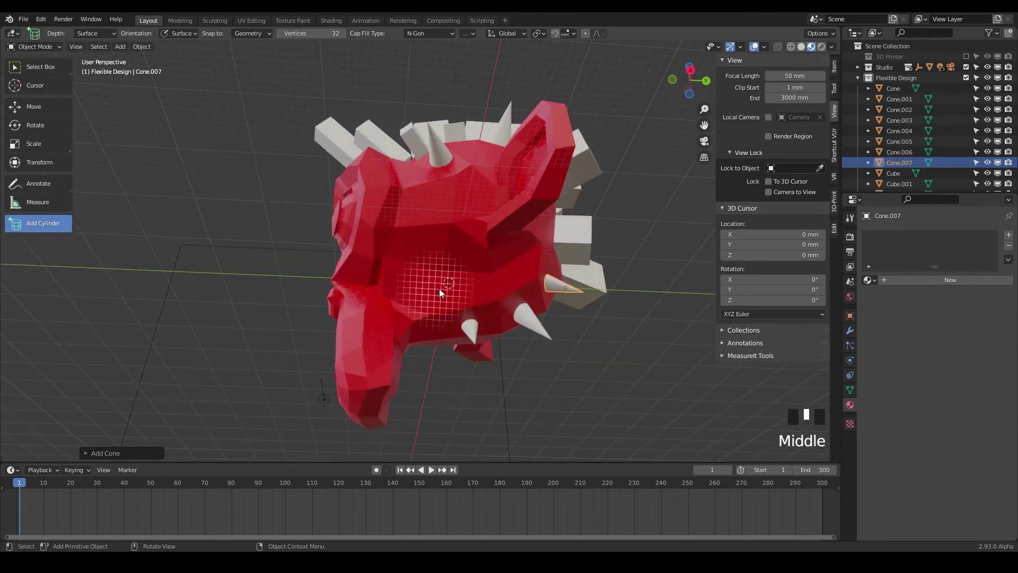
{"action": "left_click_drag", "start_coordinate": [448, 276], "coordinate": [471, 300]}
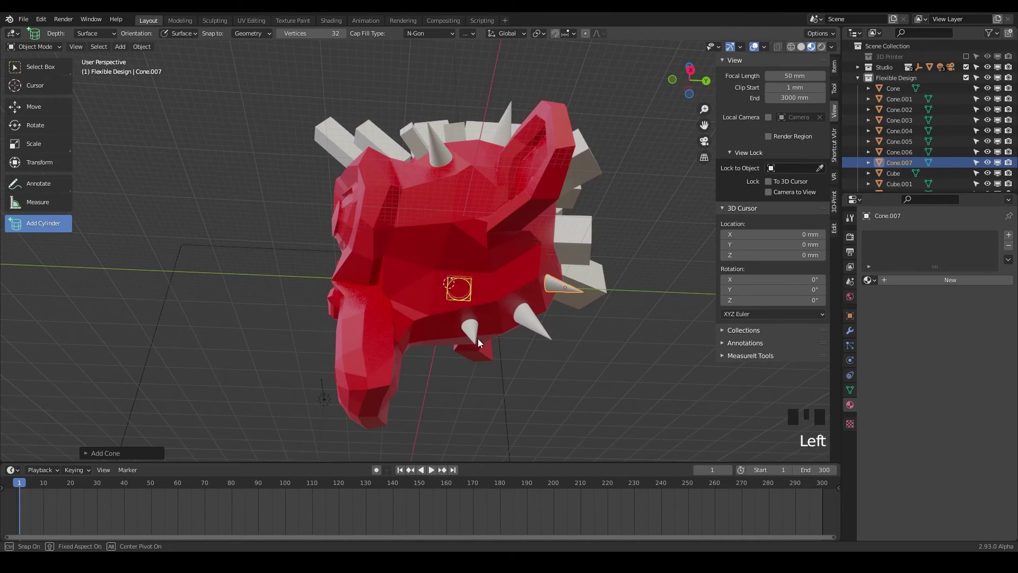
{"action": "left_click", "coordinate": [485, 255]}
{"action": "middle_click_drag", "start_coordinate": [485, 235], "coordinate": [476, 294]}
Step: Draw two more cylinders, Cylinder.001 and Cylinder.002, on the head
{"action": "mouse_move", "coordinate": [471, 298]}
{"action": "left_mouse_down"}
{"action": "mouse_move", "coordinate": [489, 303]}
{"action": "mouse_move", "coordinate": [478, 308]}
{"action": "left_mouse_up"}
{"action": "left_click", "coordinate": [504, 337]}
{"action": "mouse_move", "coordinate": [503, 336]}
{"action": "middle_mouse_down"}
{"action": "mouse_move", "coordinate": [493, 343]}
{"action": "mouse_move", "coordinate": [467, 320]}
{"action": "middle_mouse_up"}
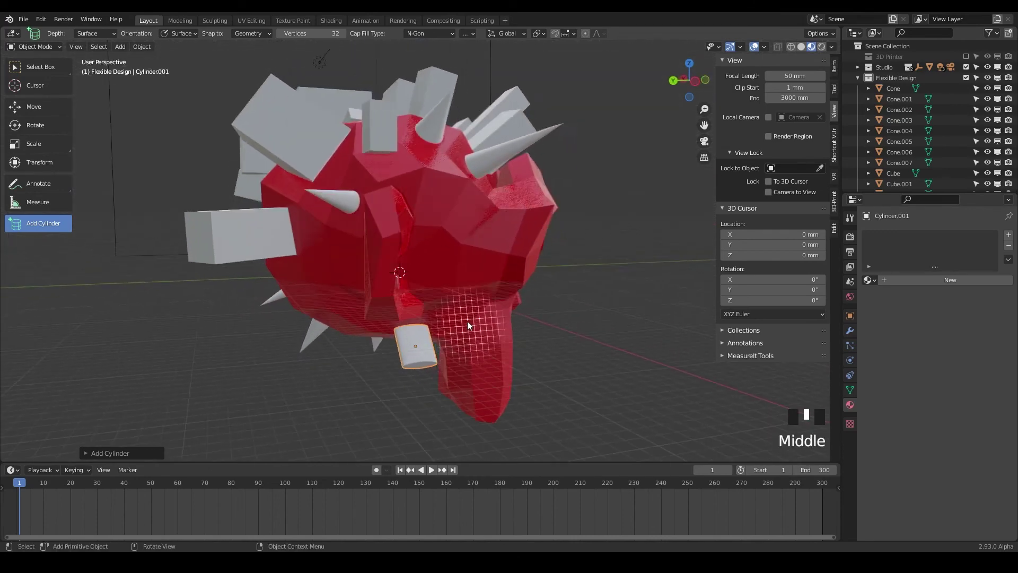
{"action": "left_click_drag", "start_coordinate": [435, 257], "coordinate": [453, 279]}
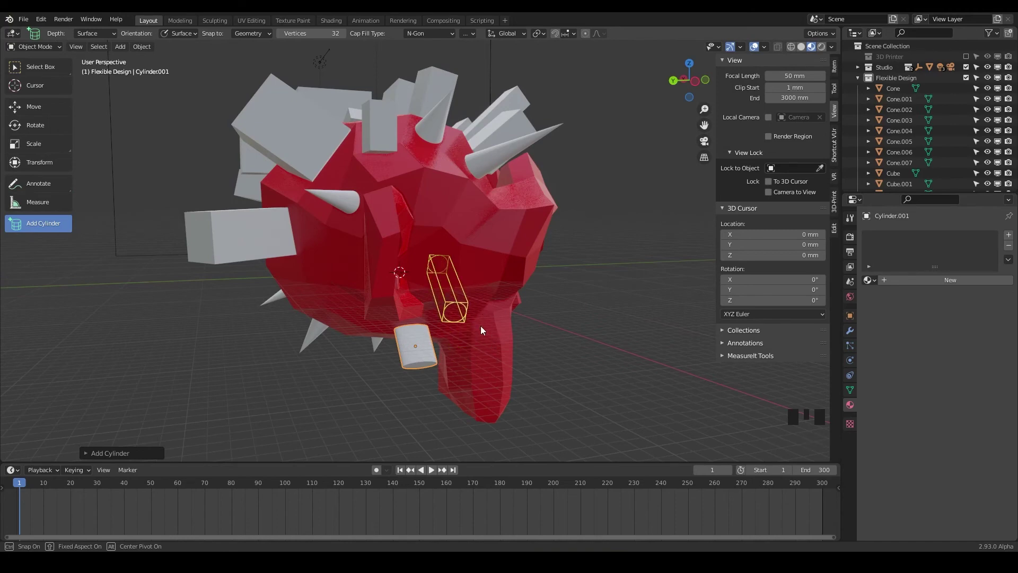
{"action": "left_click", "coordinate": [480, 309]}
{"action": "middle_click_drag", "start_coordinate": [486, 309], "coordinate": [380, 302]}
{"action": "left_click_drag", "start_coordinate": [18, 226], "coordinate": [51, 315]}
Step: Save BlenderUI.blend and place a UV sphere in Suzanne's eye socket
{"action": "key", "text": "ctrl+s"}
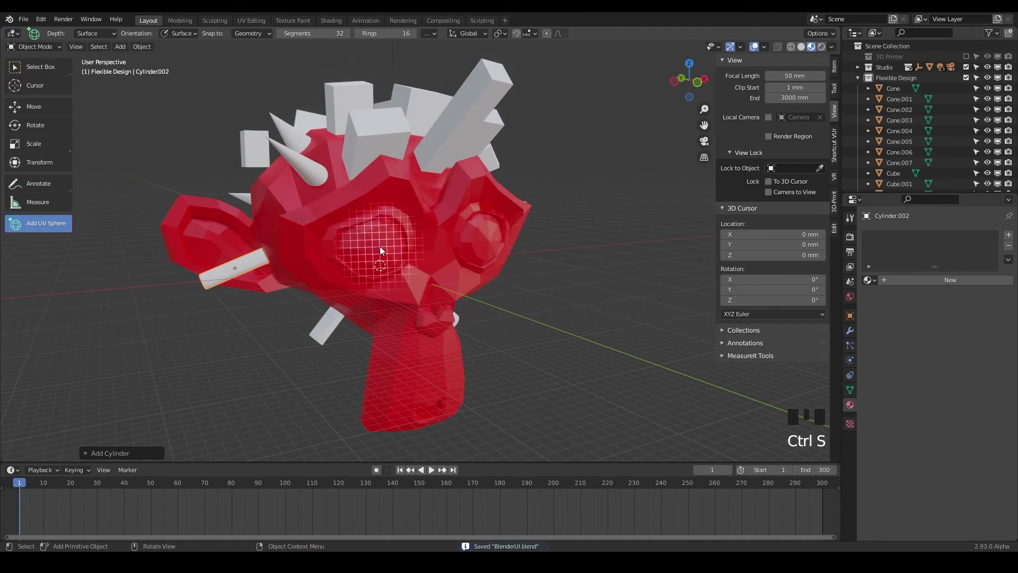
{"action": "left_click_drag", "start_coordinate": [381, 249], "coordinate": [396, 264]}
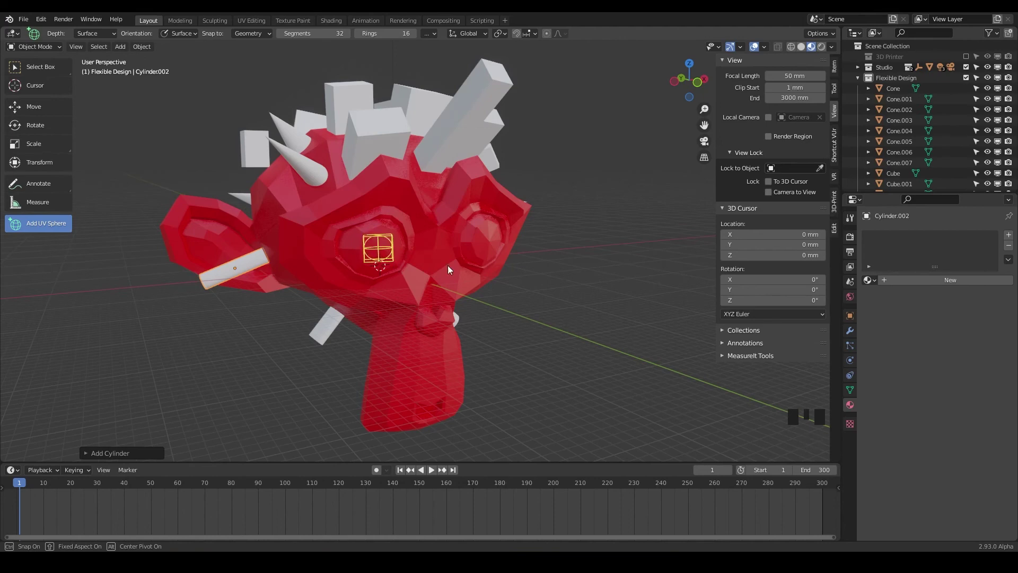
{"action": "left_click", "coordinate": [441, 224]}
{"action": "middle_click_drag", "start_coordinate": [462, 253], "coordinate": [405, 257]}
Step: Place a second, smaller UV sphere at the eye, then switch to Add Ico Sphere
{"action": "left_click_drag", "start_coordinate": [403, 256], "coordinate": [405, 282]}
{"action": "left_click", "coordinate": [406, 281]}
{"action": "middle_click_drag", "start_coordinate": [406, 281], "coordinate": [556, 275]}
{"action": "left_click_drag", "start_coordinate": [47, 226], "coordinate": [65, 328]}
{"action": "mouse_move", "coordinate": [334, 187]}
{"action": "left_mouse_down"}
{"action": "mouse_move", "coordinate": [343, 199]}
{"action": "mouse_move", "coordinate": [316, 192]}
{"action": "mouse_move", "coordinate": [334, 198]}
{"action": "left_mouse_up"}
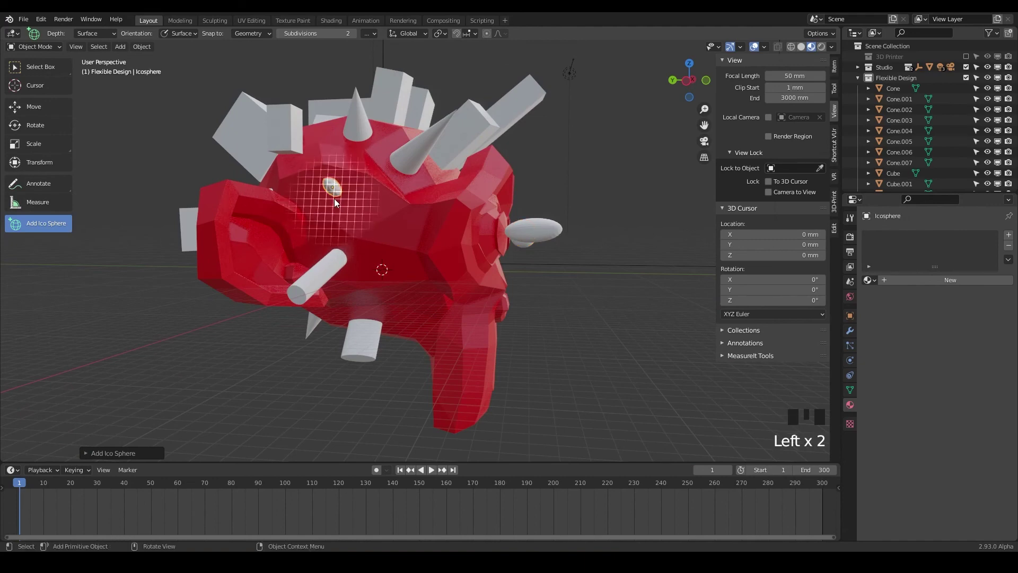
Step: Draw Icosphere and Icosphere.001 on Suzanne's head, orbiting the view between placements
{"action": "middle_click_drag", "start_coordinate": [334, 198], "coordinate": [290, 167]}
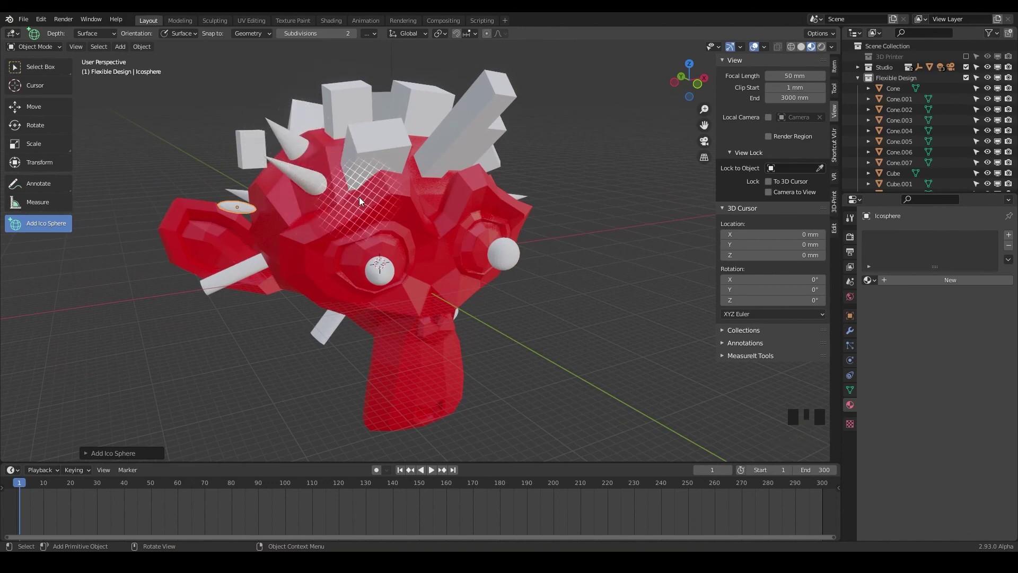
{"action": "middle_click_drag", "start_coordinate": [359, 197], "coordinate": [349, 227]}
{"action": "middle_click_drag", "start_coordinate": [504, 226], "coordinate": [484, 179]}
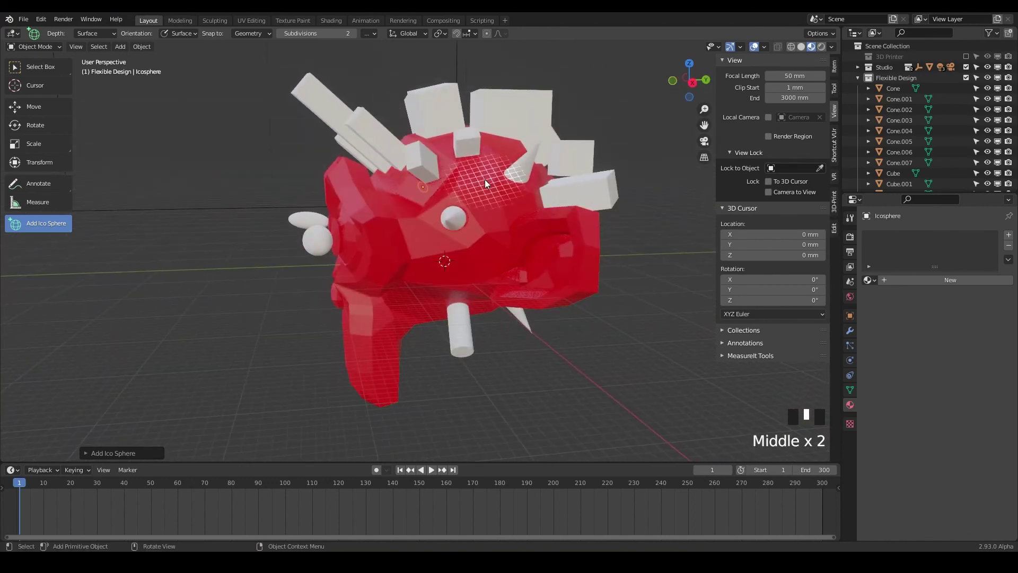
{"action": "mouse_move", "coordinate": [478, 200]}
{"action": "left_mouse_down"}
{"action": "mouse_move", "coordinate": [499, 217]}
{"action": "mouse_move", "coordinate": [519, 214]}
{"action": "left_mouse_up"}
{"action": "middle_click_drag", "start_coordinate": [519, 214], "coordinate": [639, 222]}
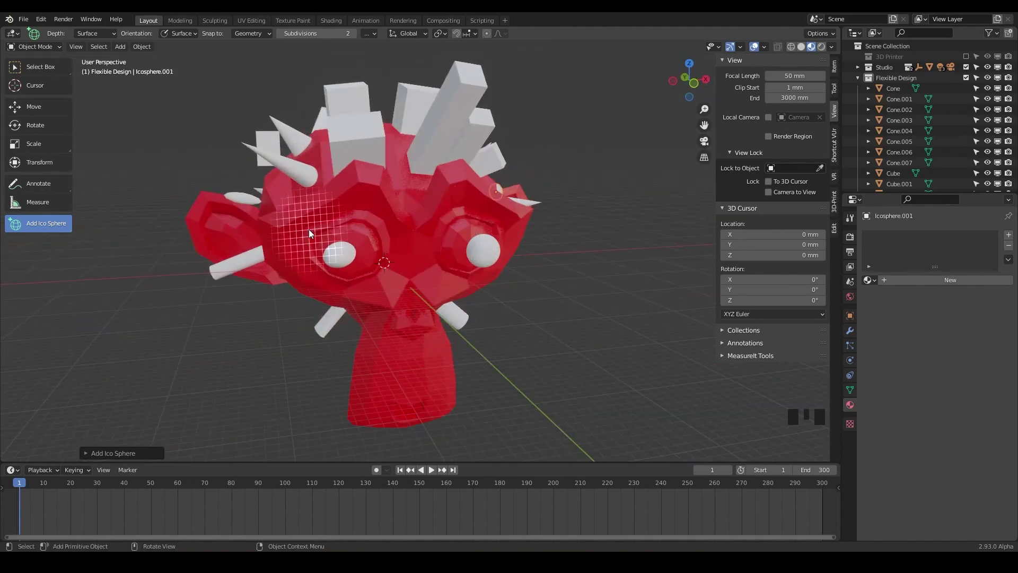